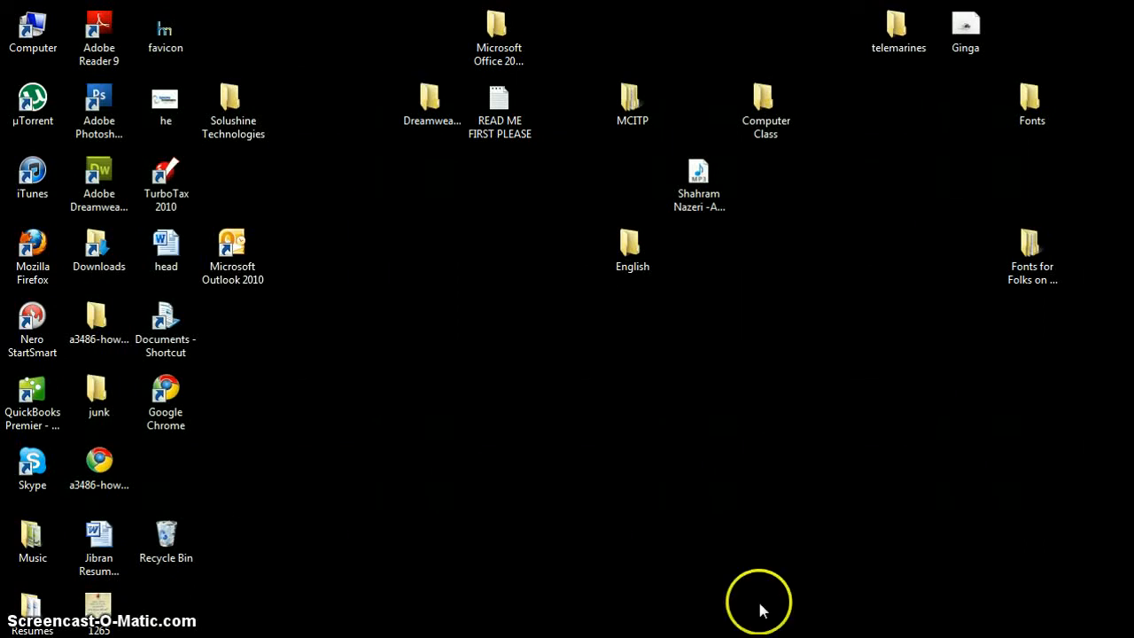
Step: Launch Microsoft Outlook 2010 from its desktop icon
click(226, 242)
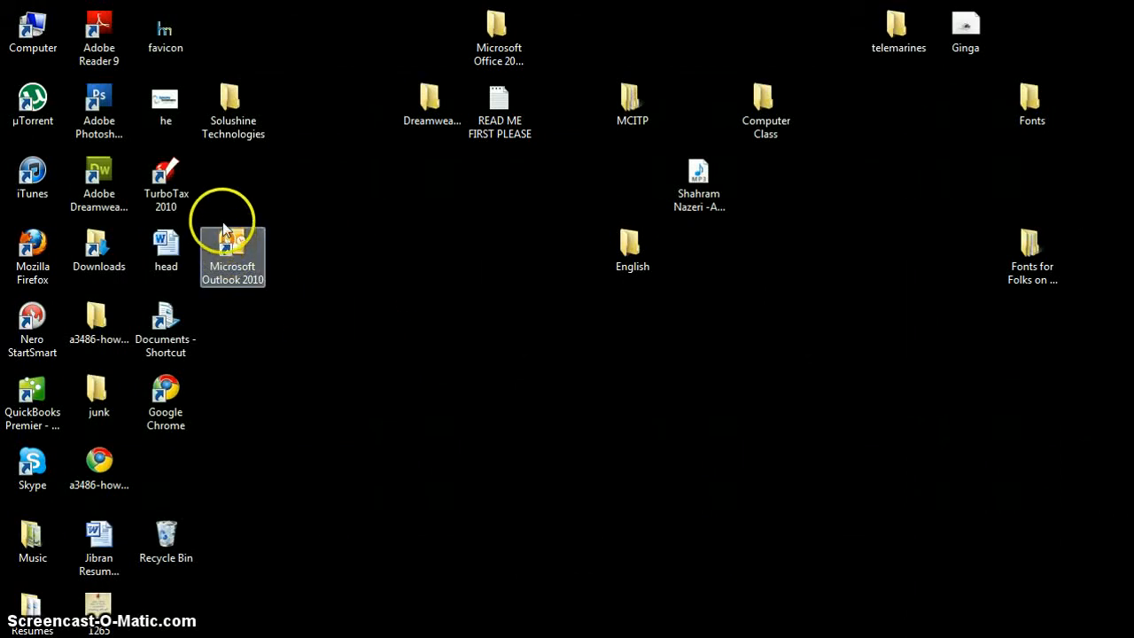
double_click(229, 243)
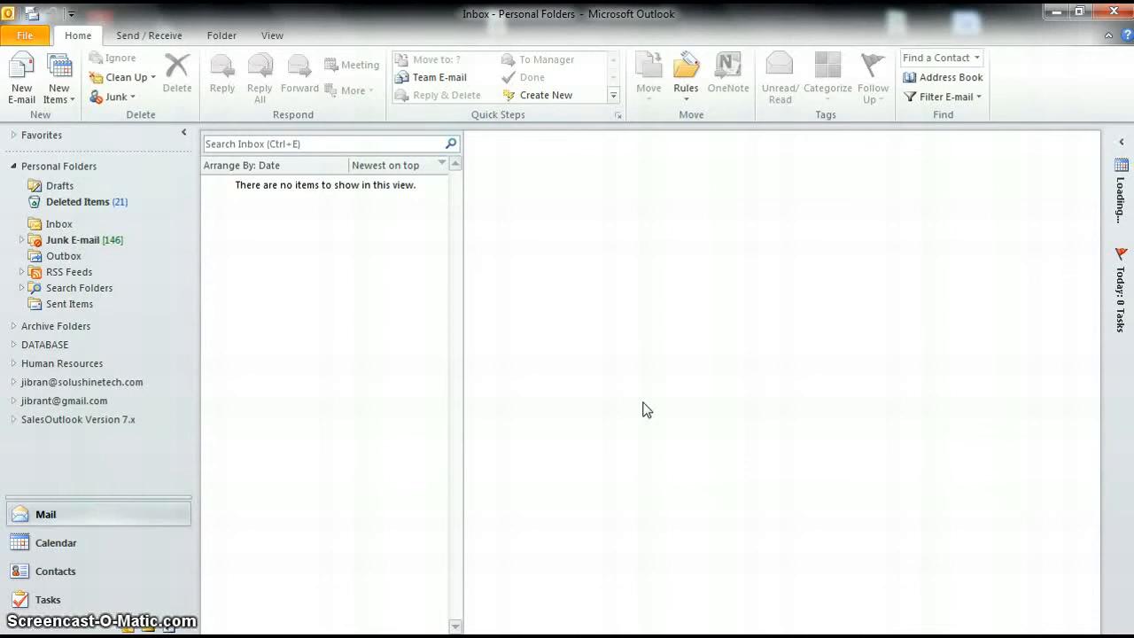
Step: Expand the company mail account's folder group in the Navigation Pane
click(650, 391)
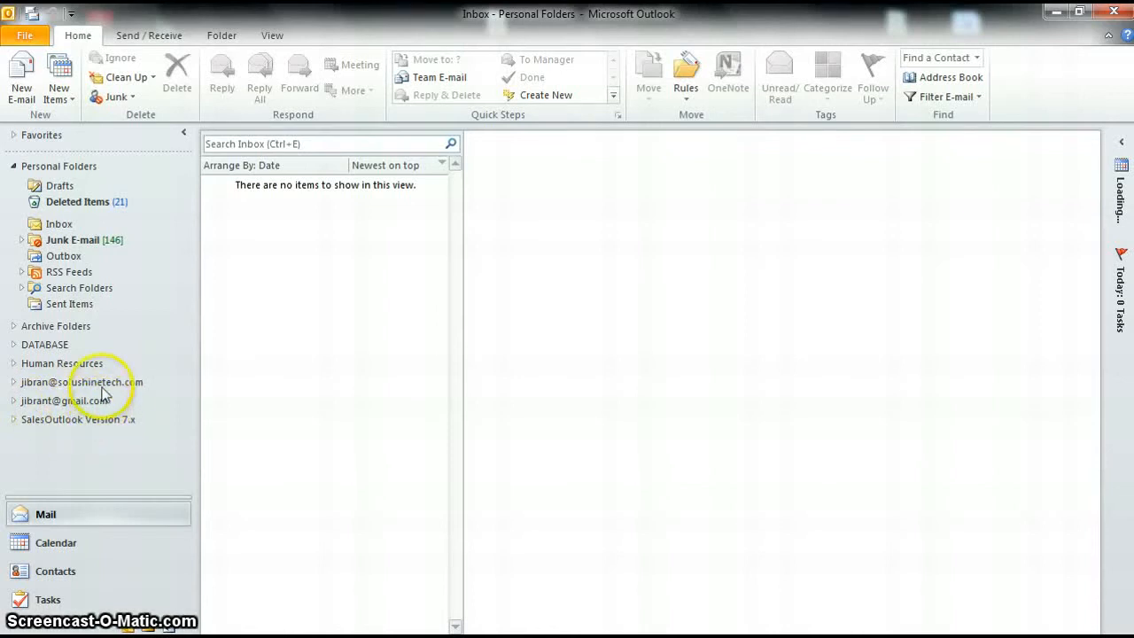
click(33, 386)
Step: Open the company account's Inbox to list its received messages by date
click(11, 382)
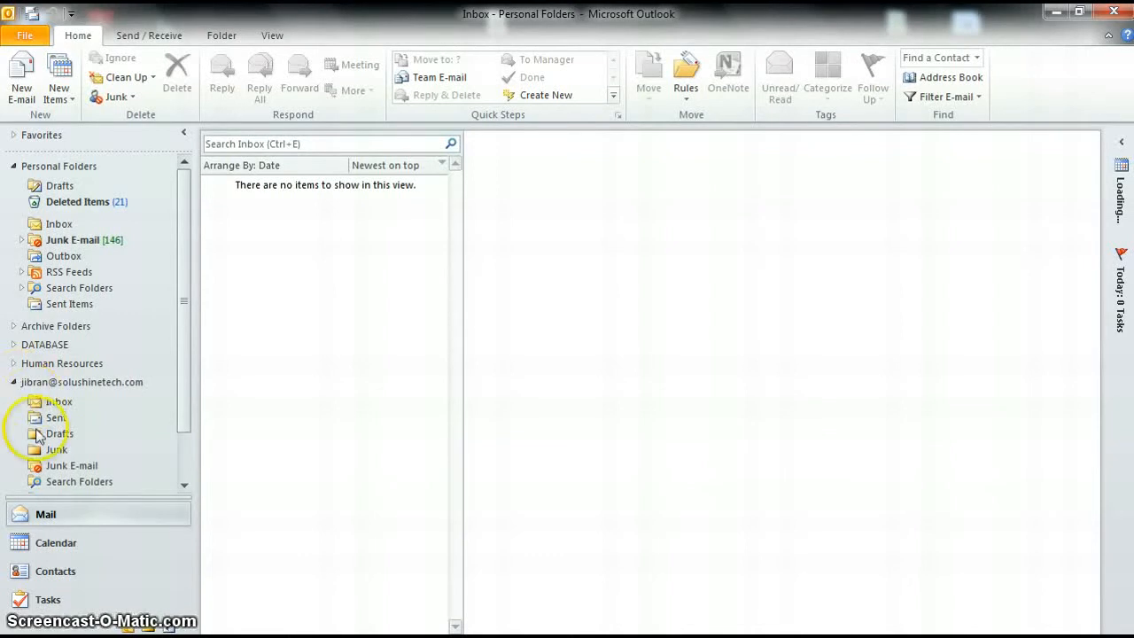
click(59, 401)
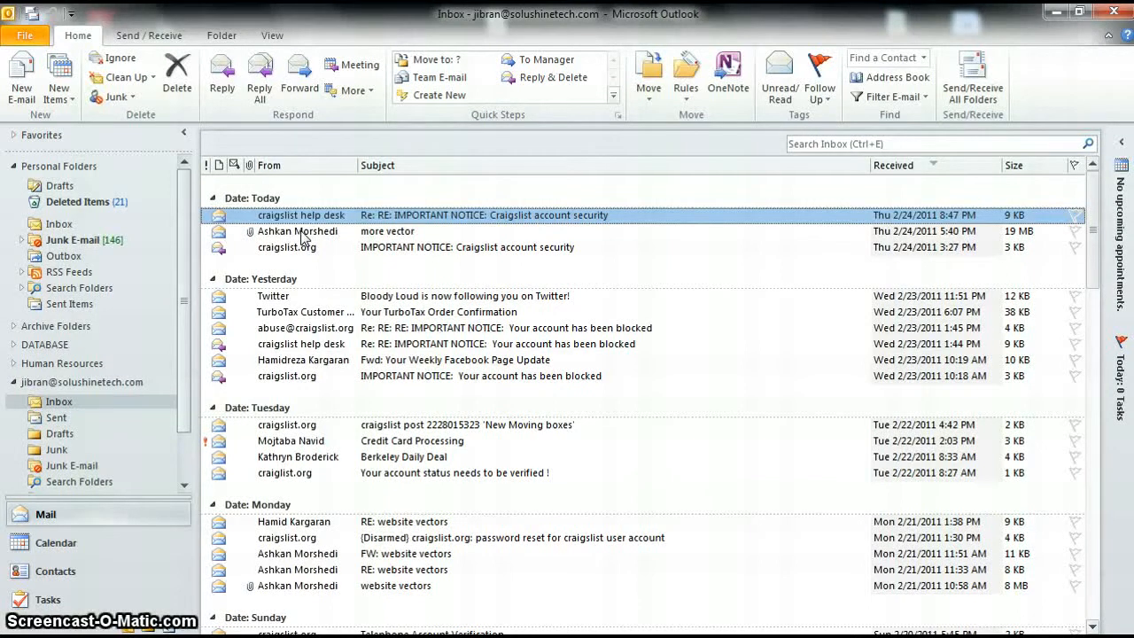
Step: Mark the 'more vector' message as unread
click(306, 232)
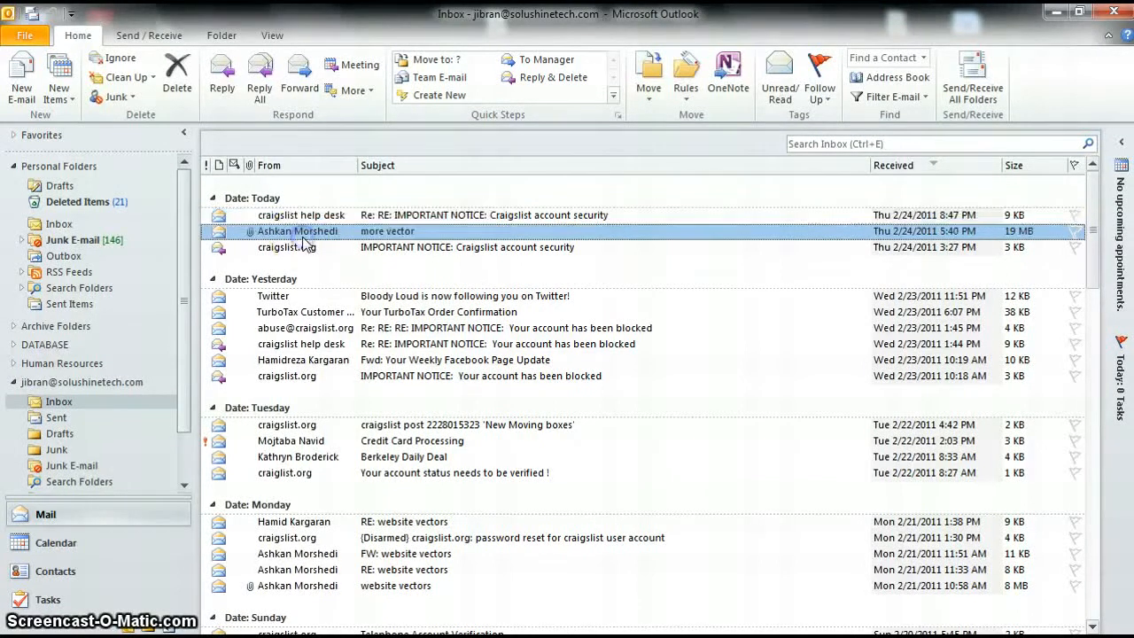
right_click(308, 239)
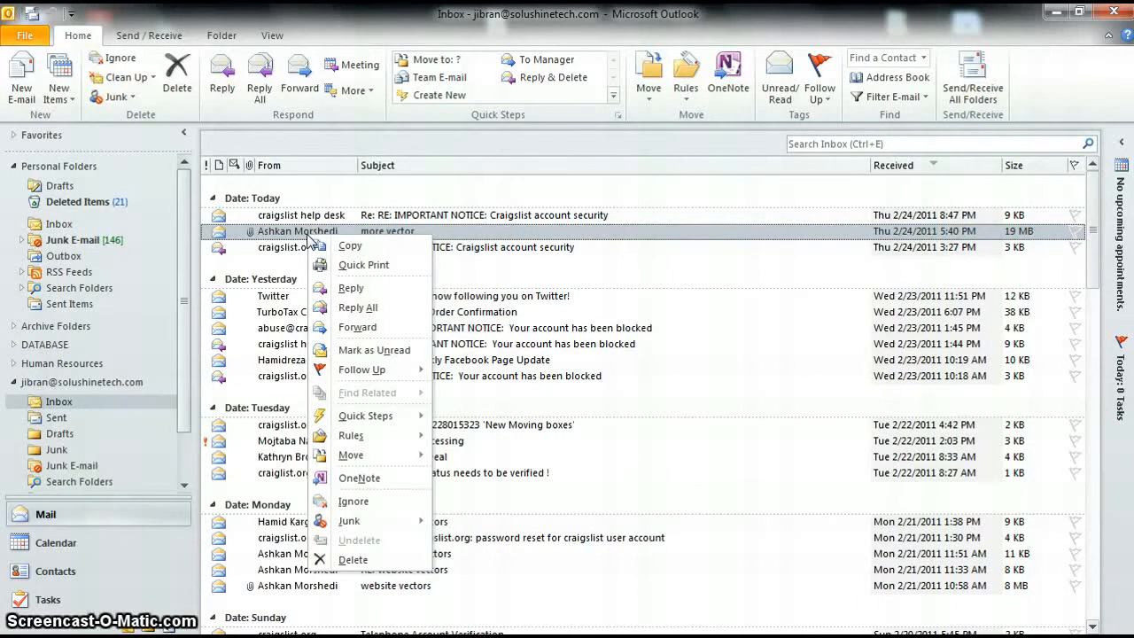
click(307, 234)
click(328, 230)
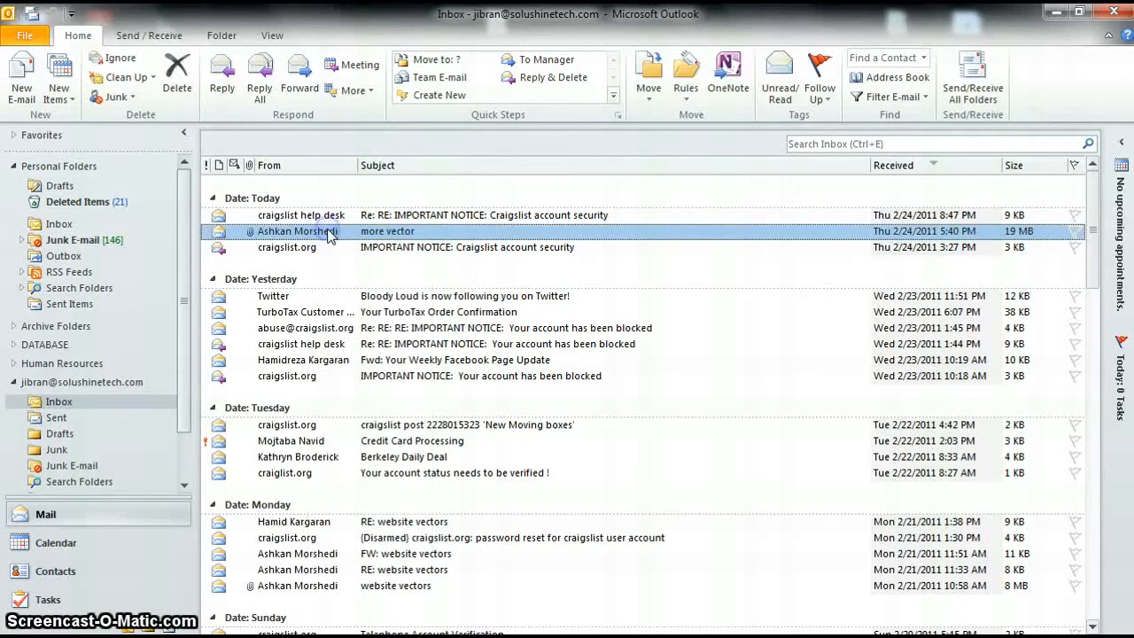
click(328, 230)
right_click(329, 231)
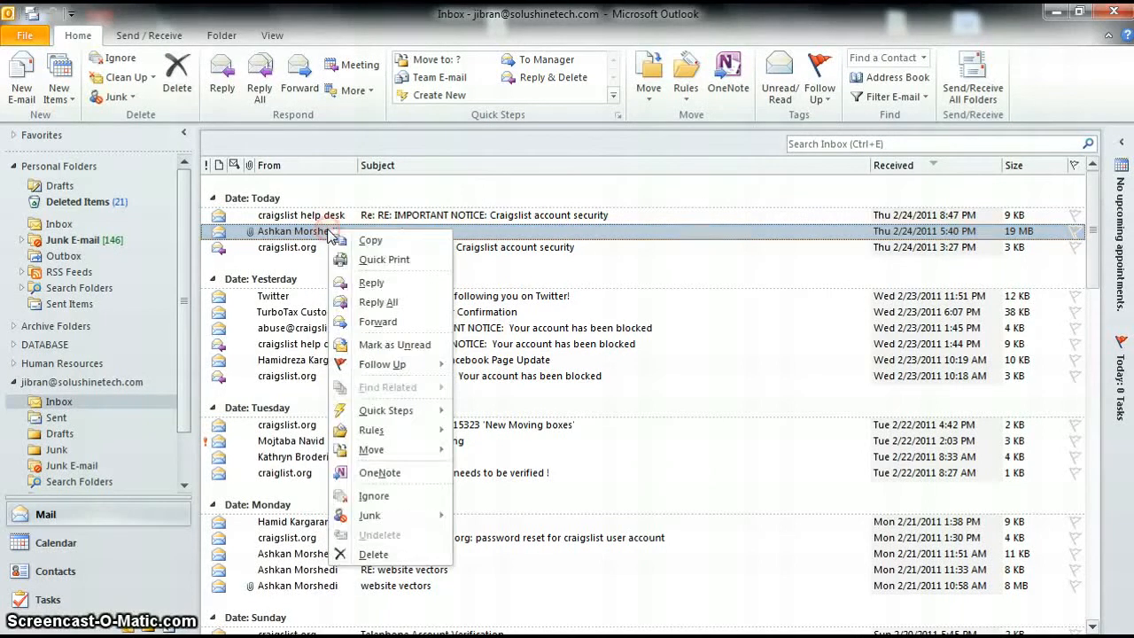
click(378, 347)
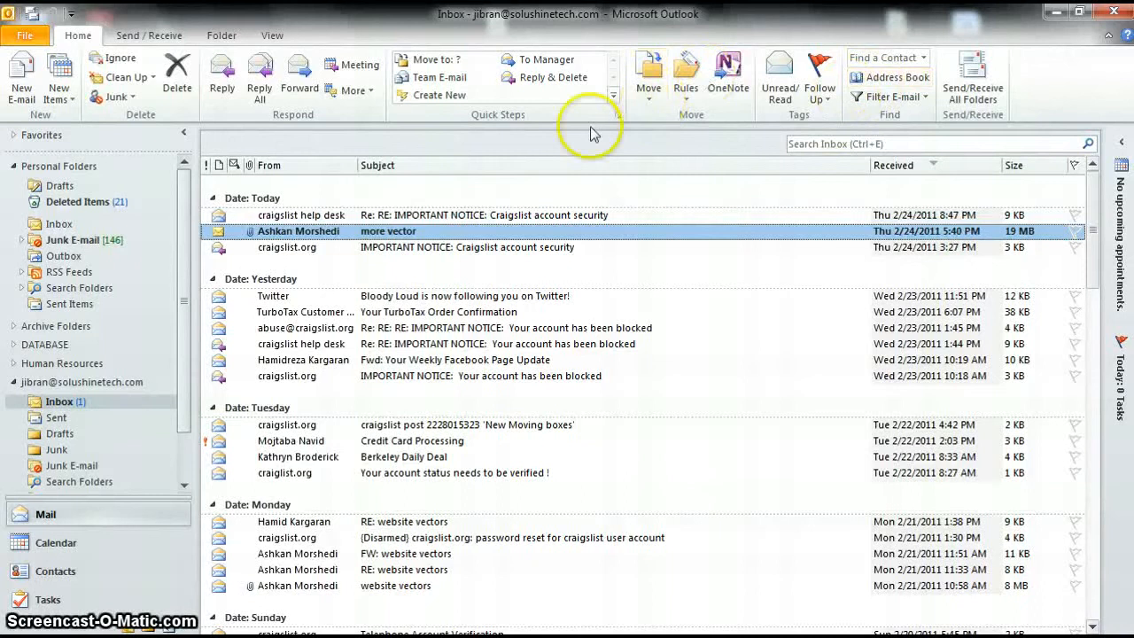
Step: Open the 'more vector' message in its own window
click(289, 247)
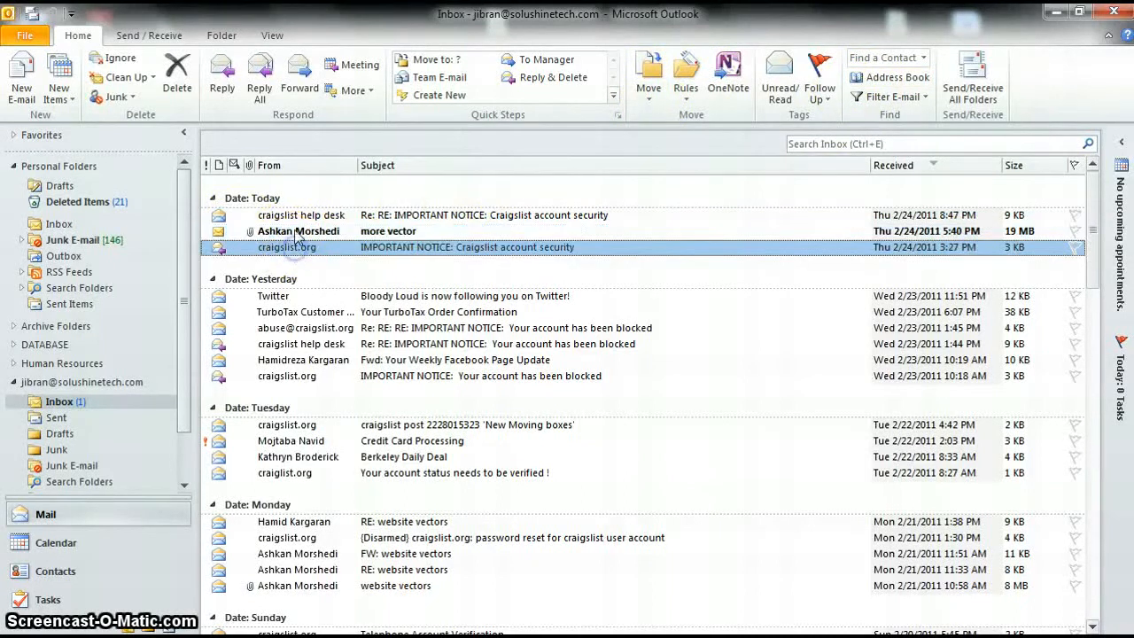
click(357, 233)
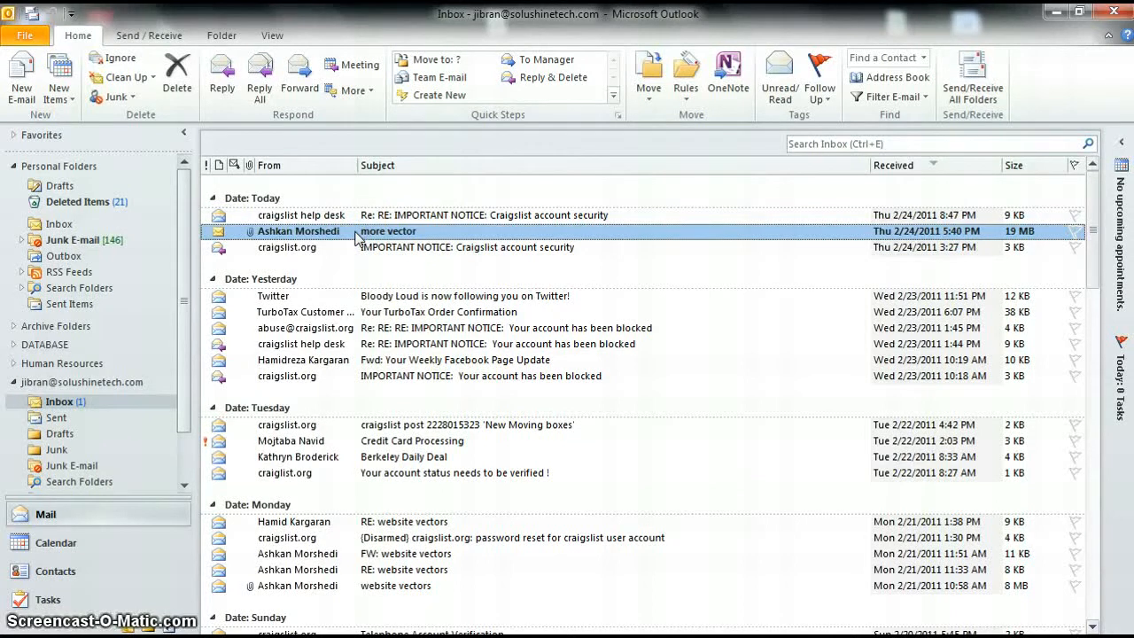
double_click(357, 233)
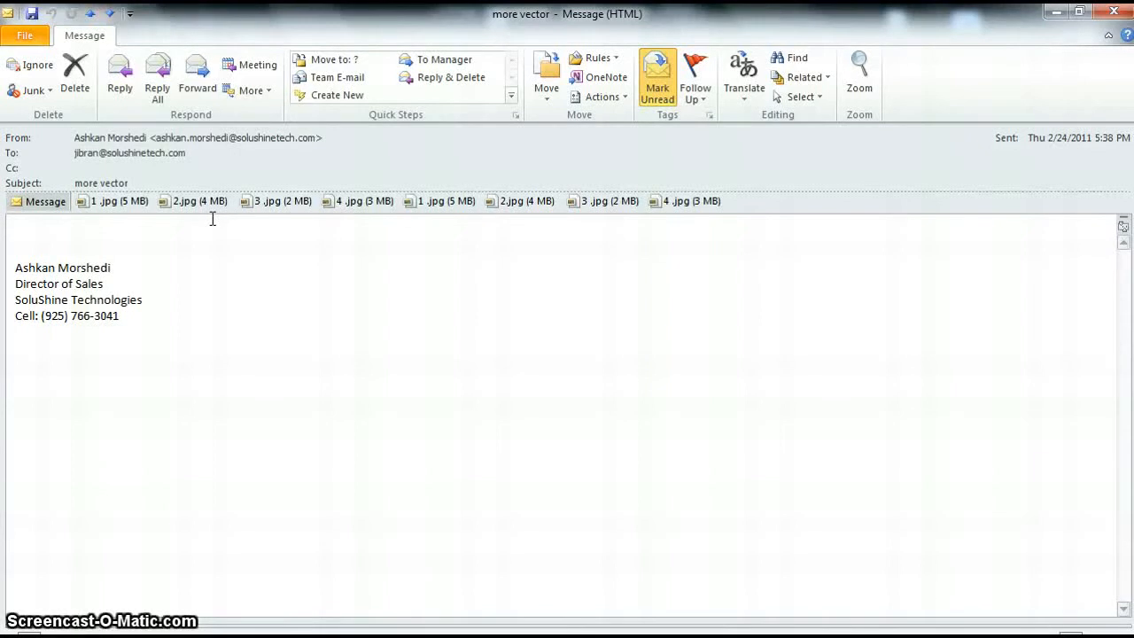
Step: Preview the 1.jpg attachment inside the message window
click(135, 203)
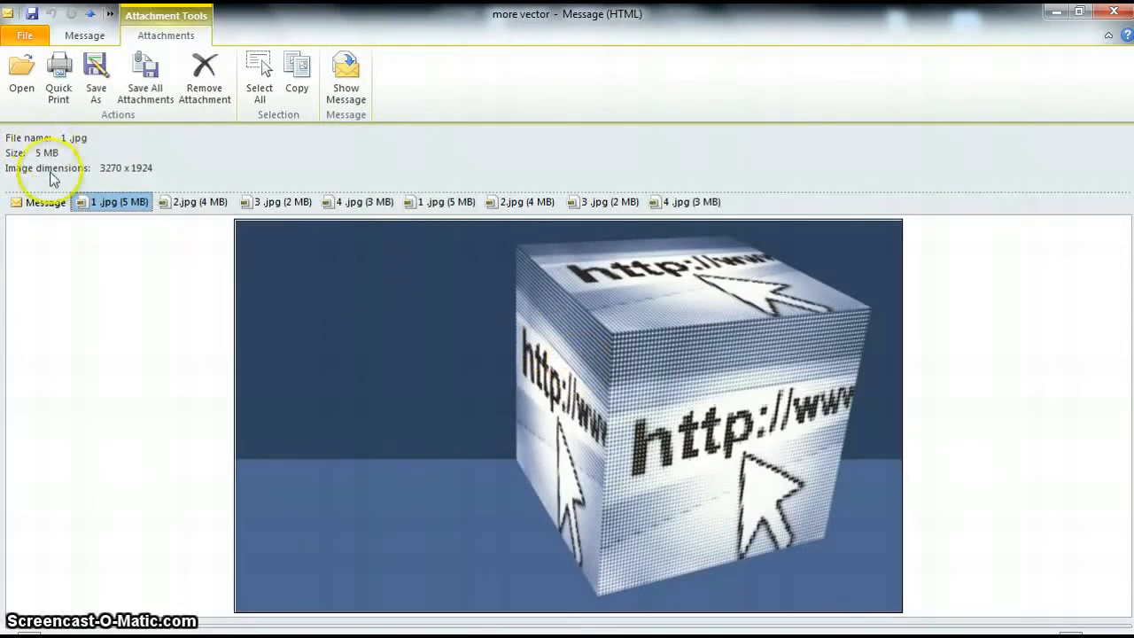
Step: Preview 2.jpg, then view 3.jpg in the external image viewer and close it
click(187, 205)
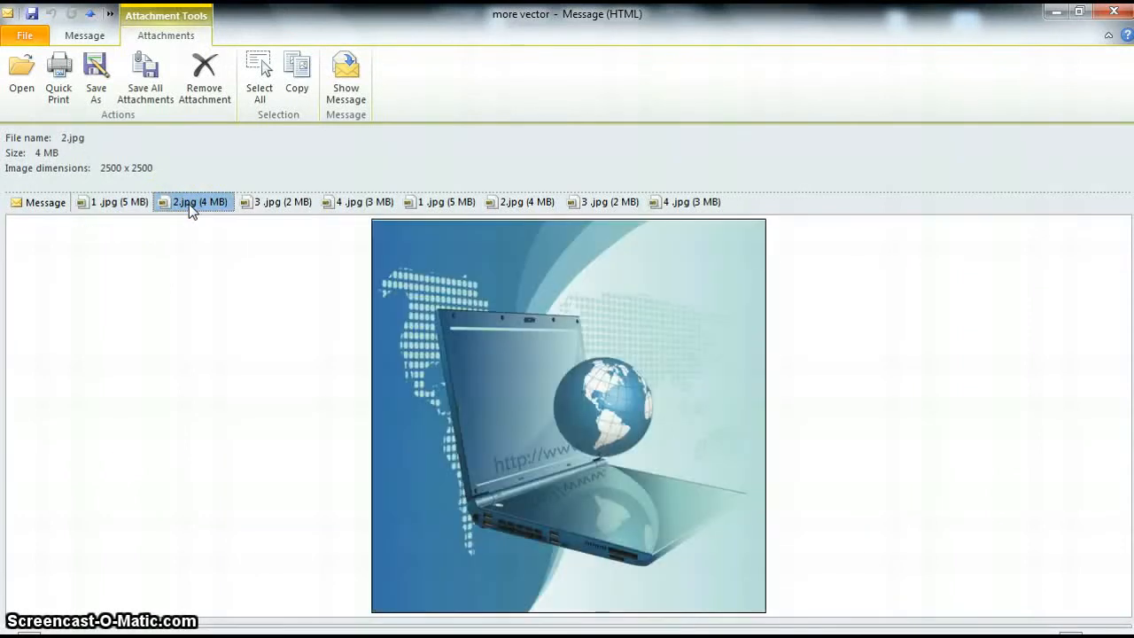
click(301, 204)
double_click(304, 205)
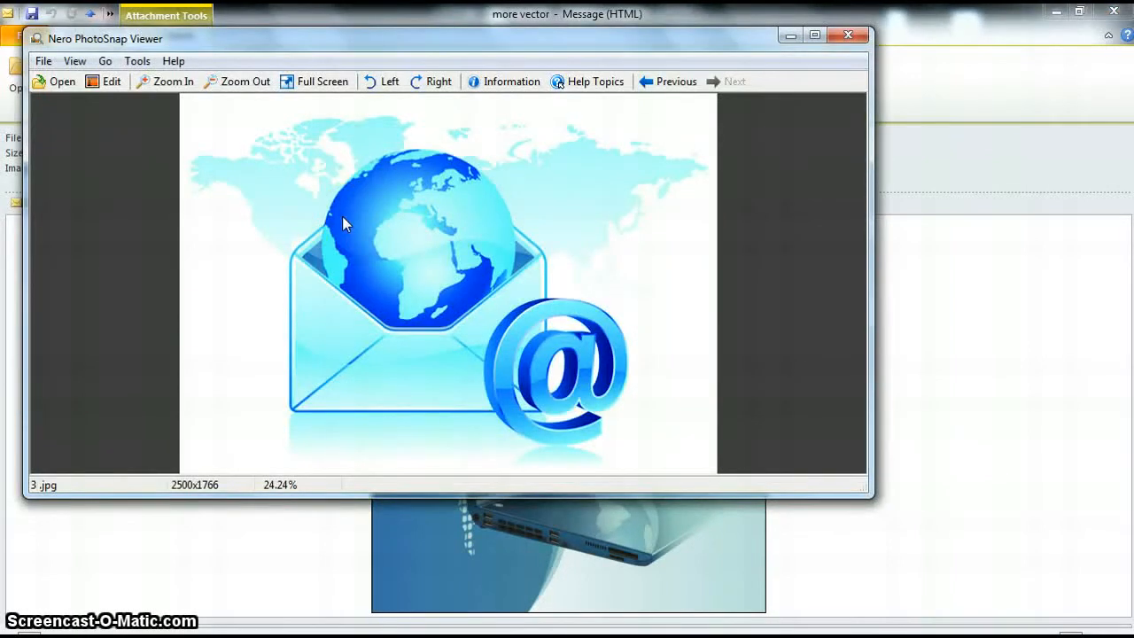
click(841, 34)
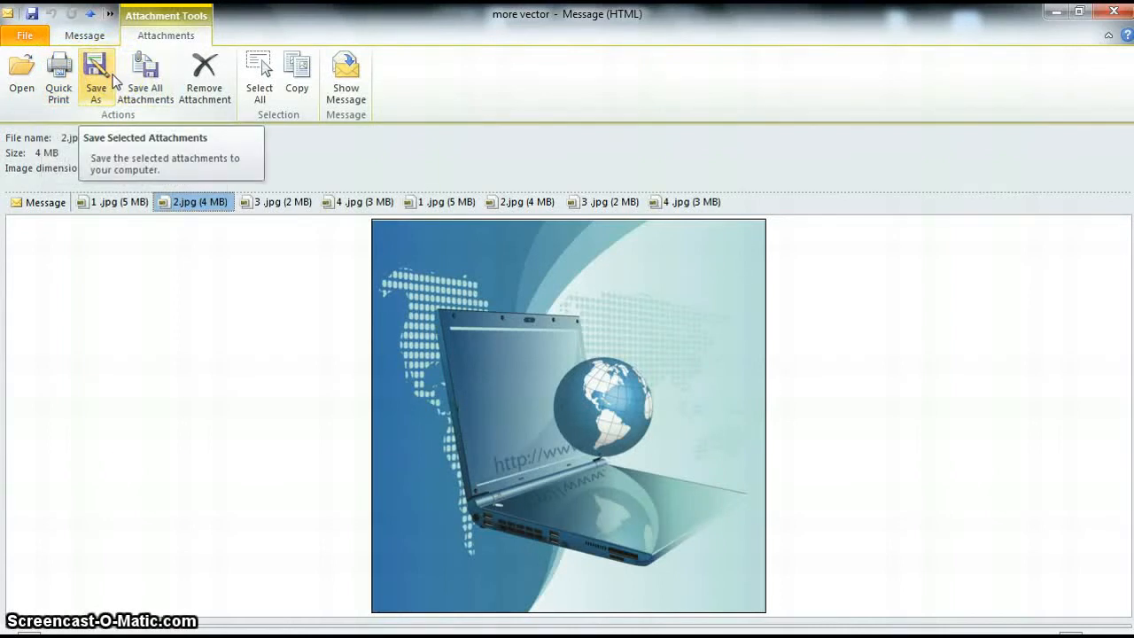
Step: Save all the .jpg attachments to Documents\Outlook Video, declining to replace duplicates
click(162, 82)
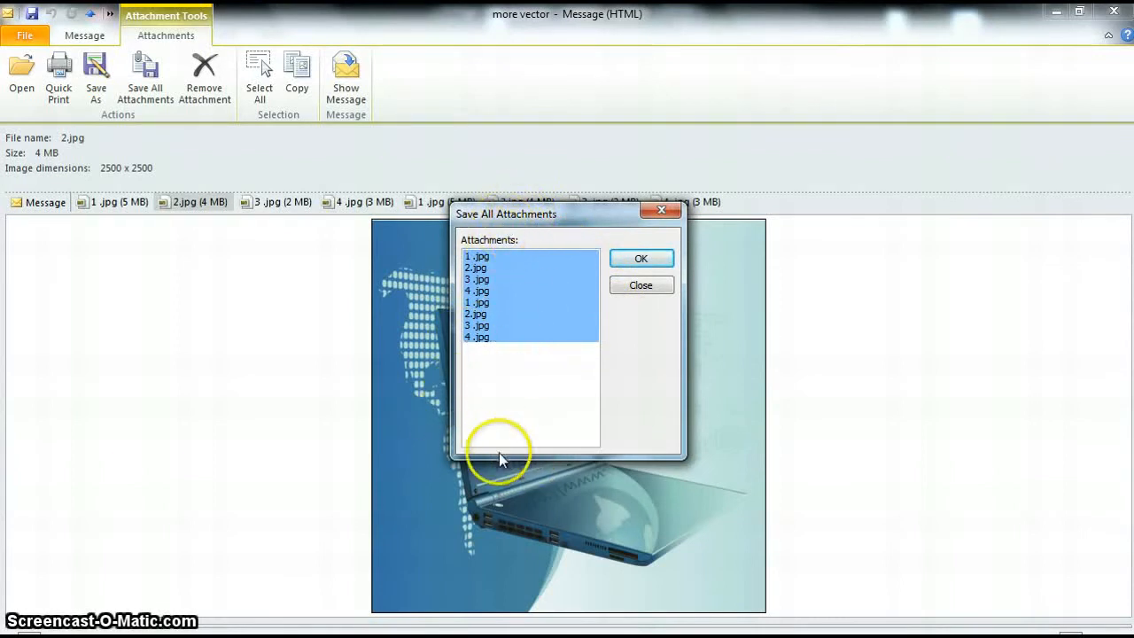
click(641, 257)
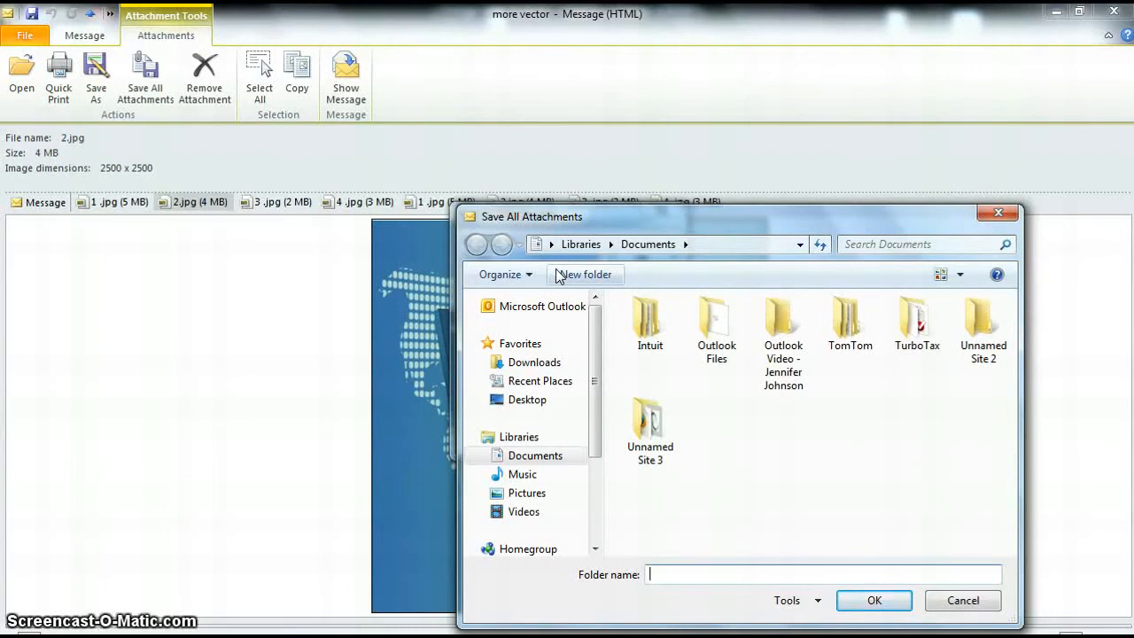
click(693, 382)
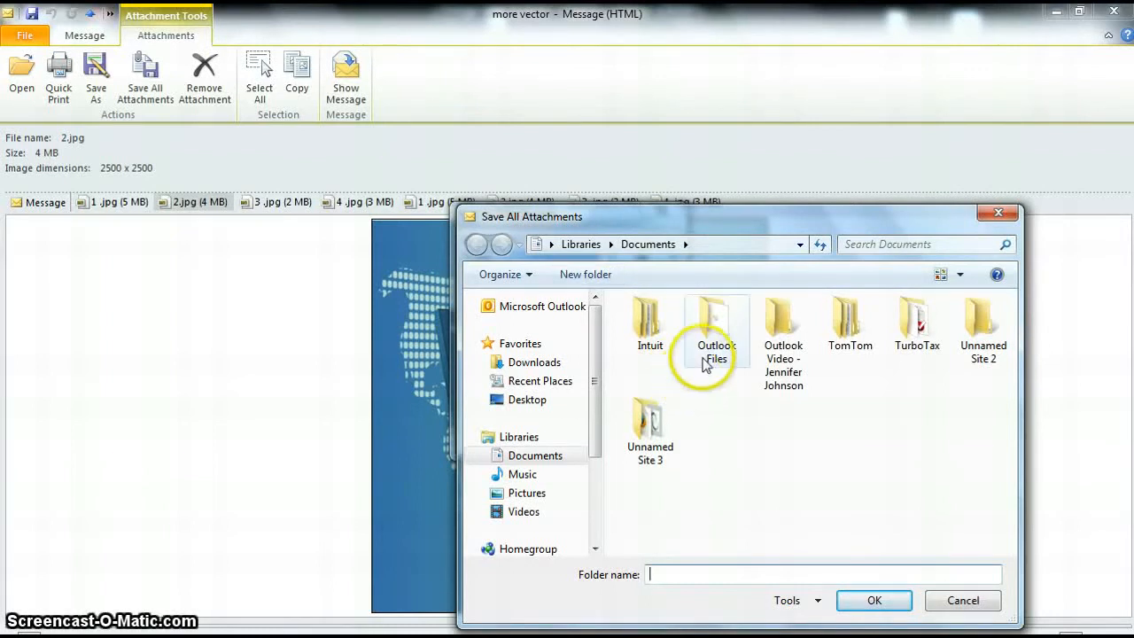
click(784, 344)
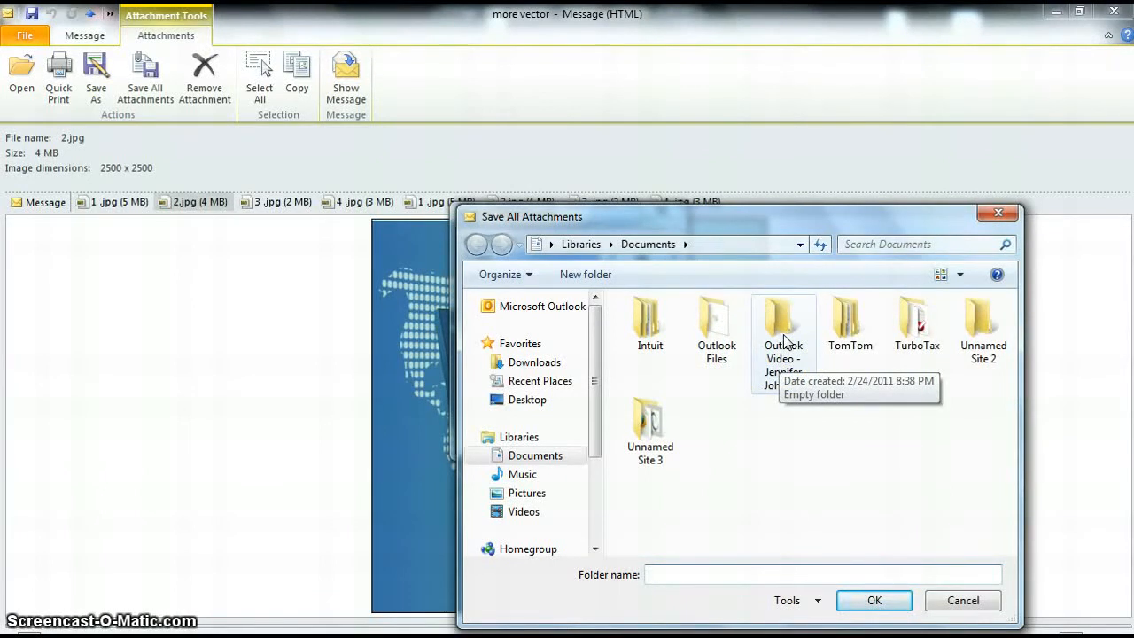
double_click(785, 342)
click(753, 455)
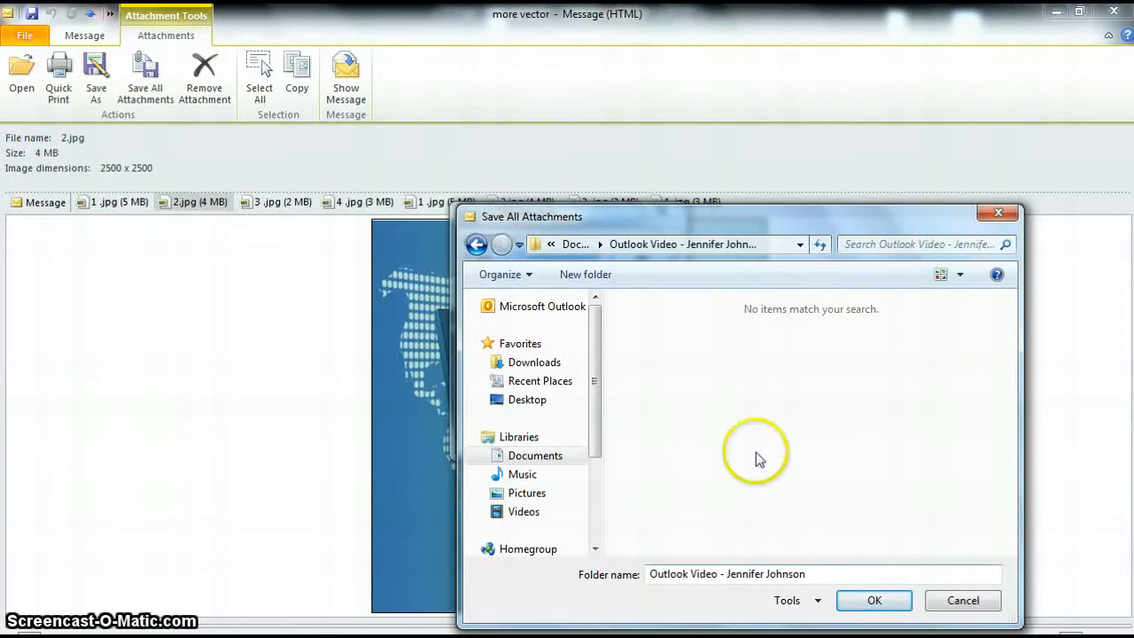
click(868, 600)
click(701, 315)
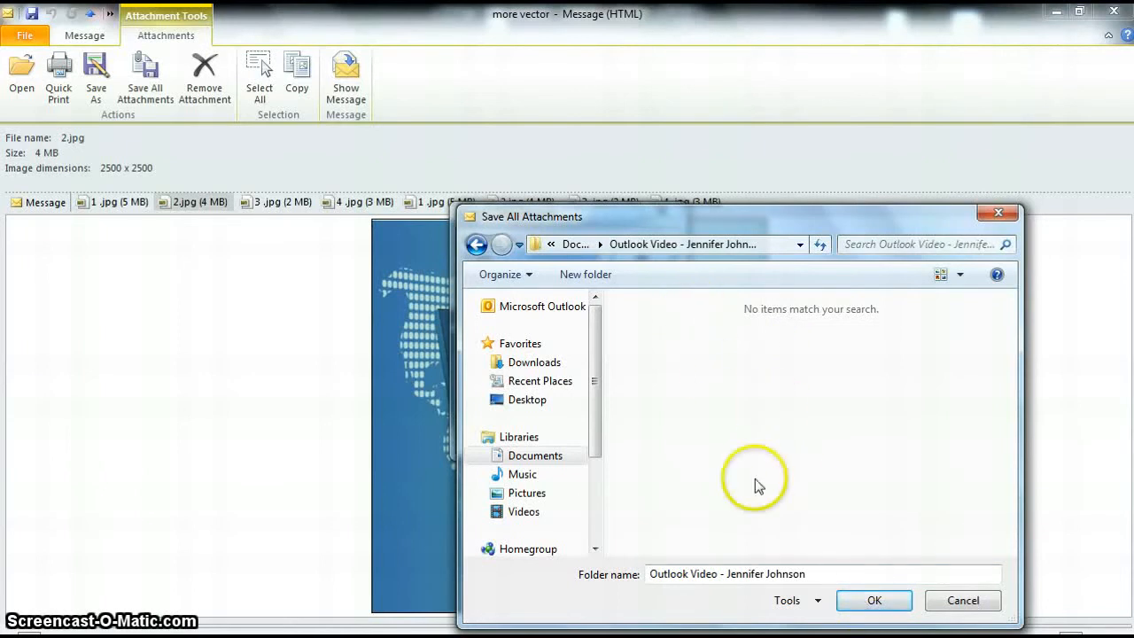
click(853, 601)
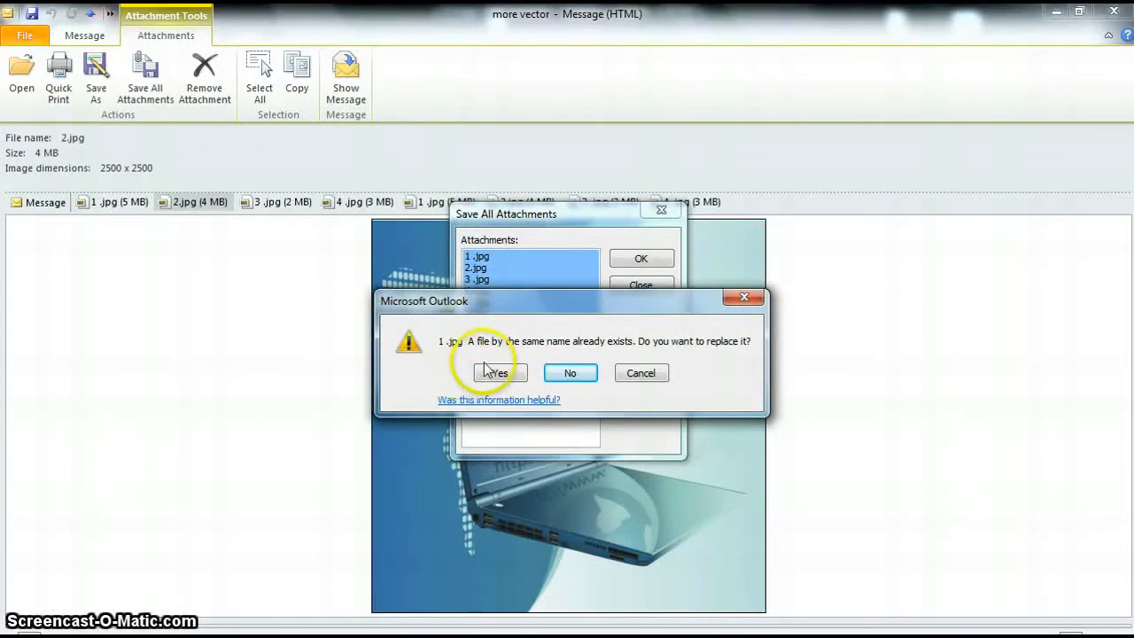
click(565, 374)
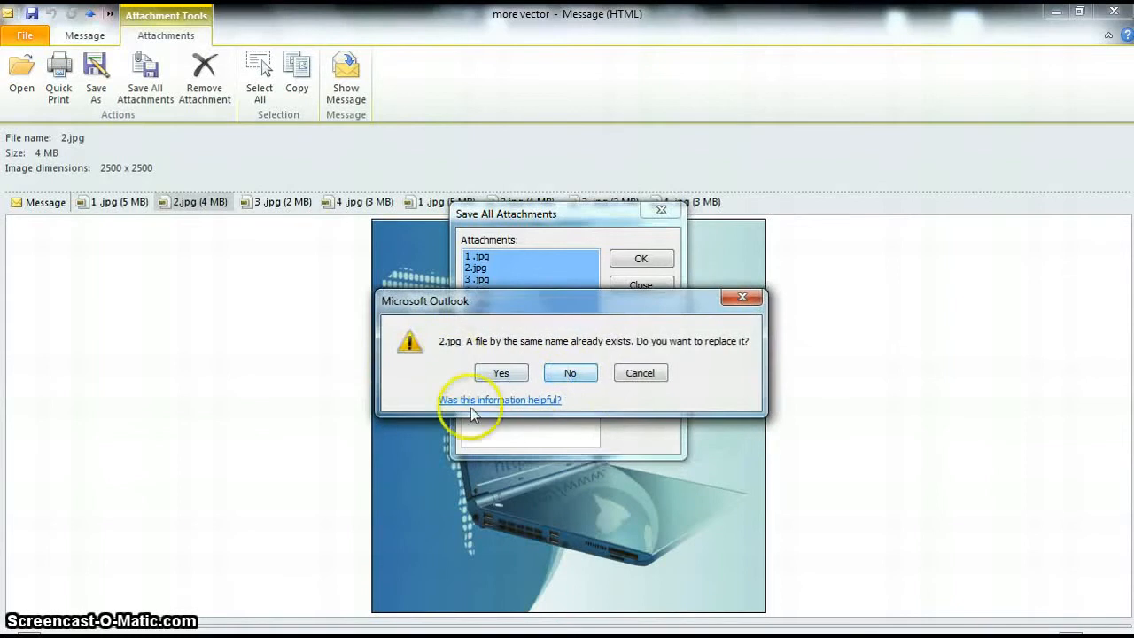
click(639, 373)
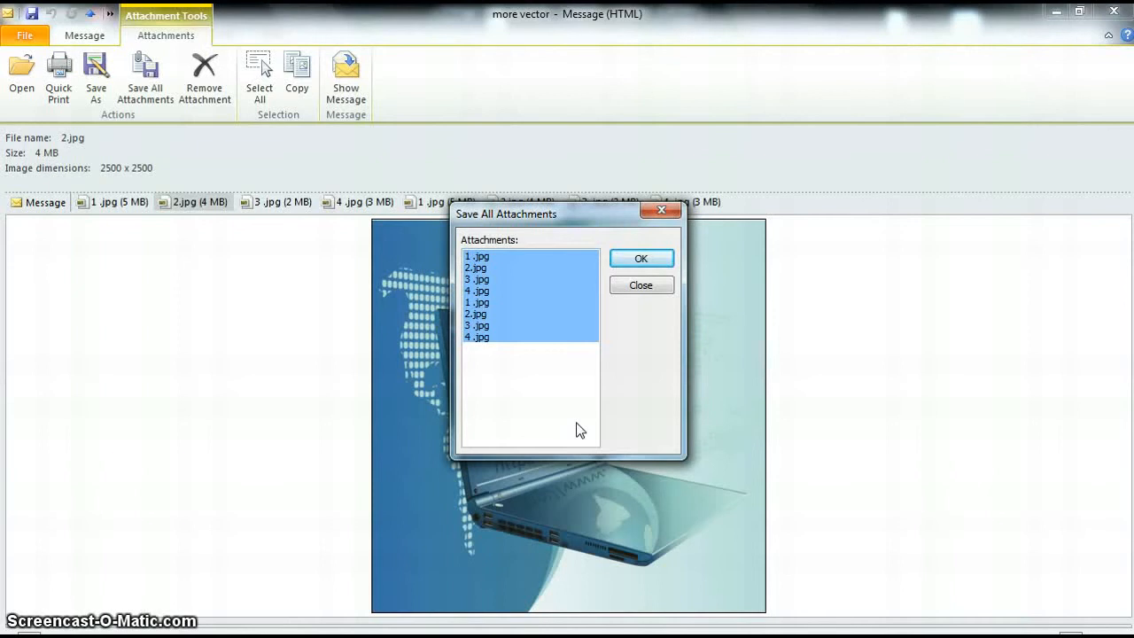
click(654, 291)
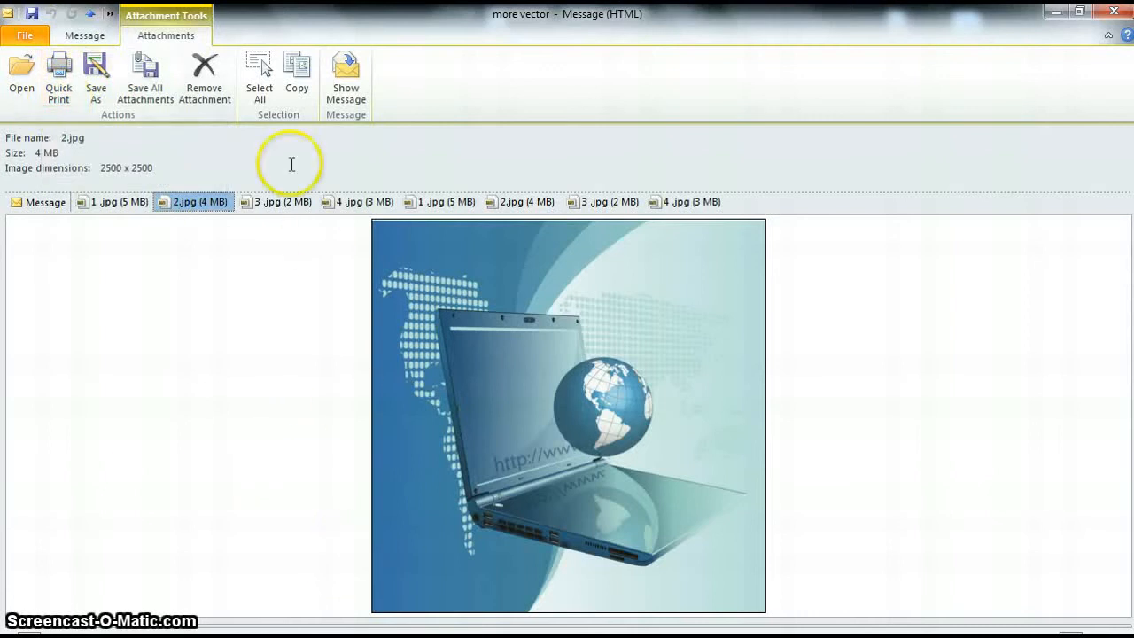
Step: Forward the 'more vector' message with all eight .jpg attachments
click(89, 38)
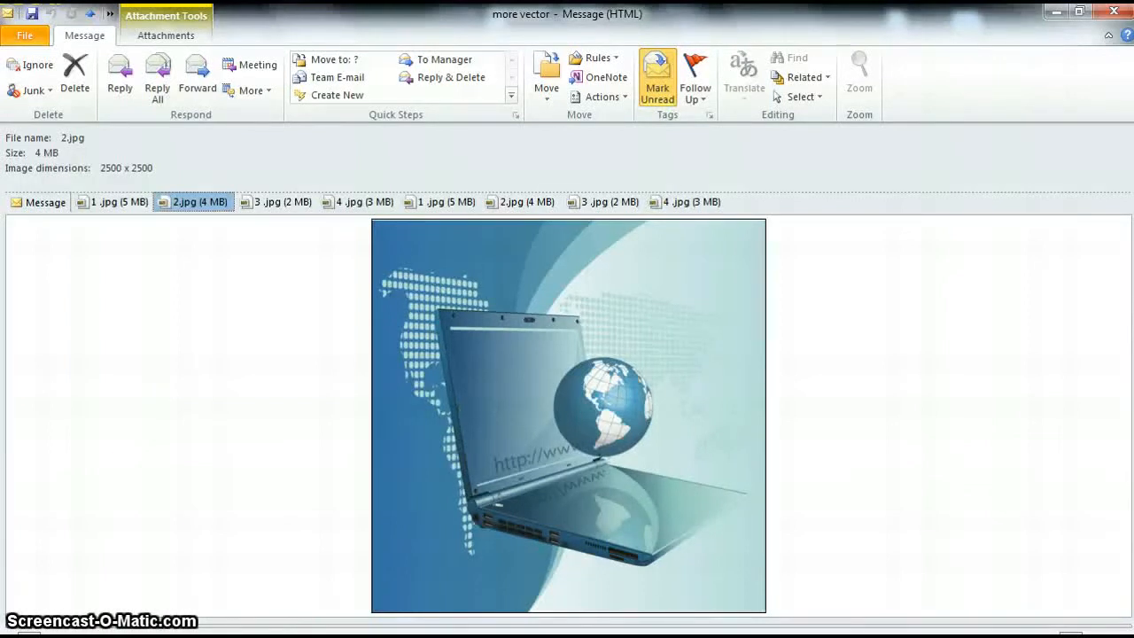
click(199, 78)
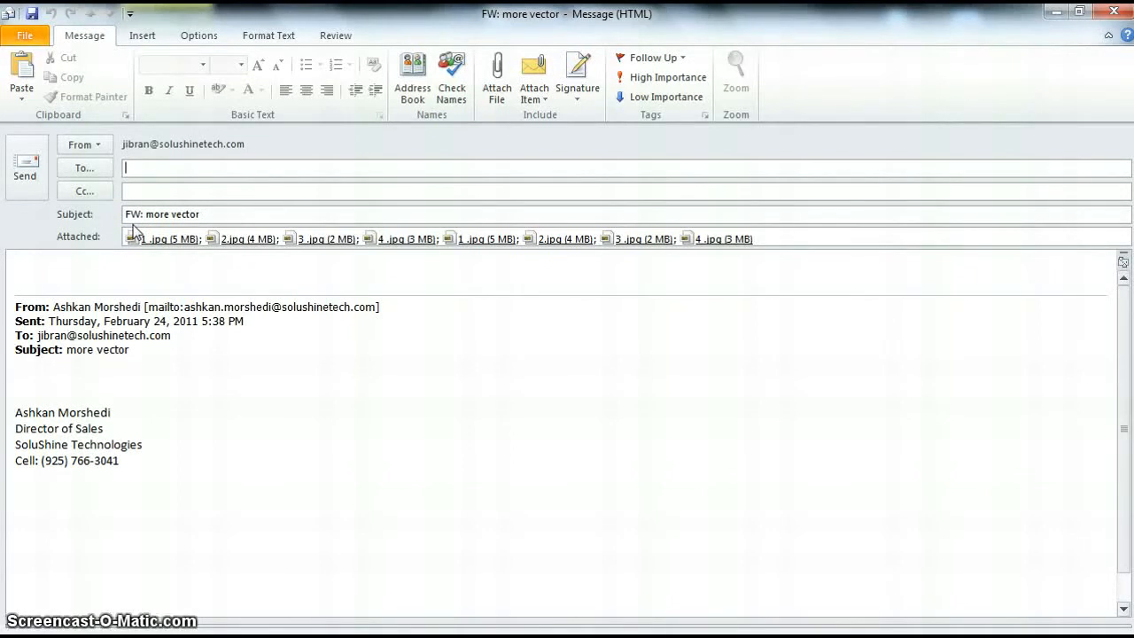
Step: Remove the duplicate final 4 .jpg attachment from the forward
click(723, 240)
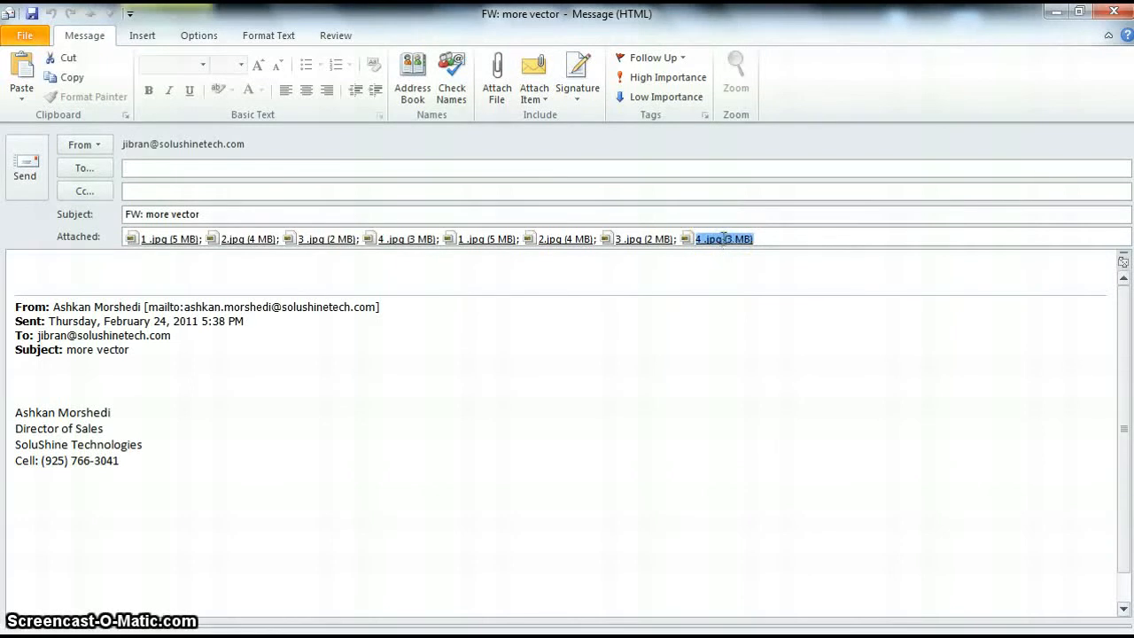
key(Delete)
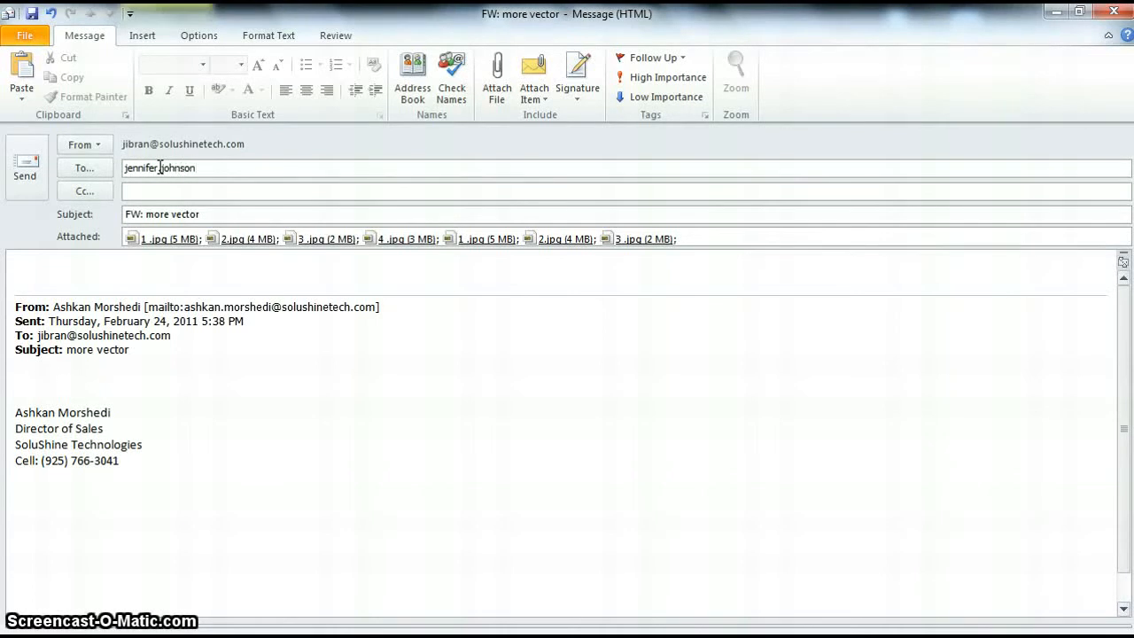
Step: Finish typing the recipient's address, then clear it and open the Select Names address book
text(@bankofthewest.com)
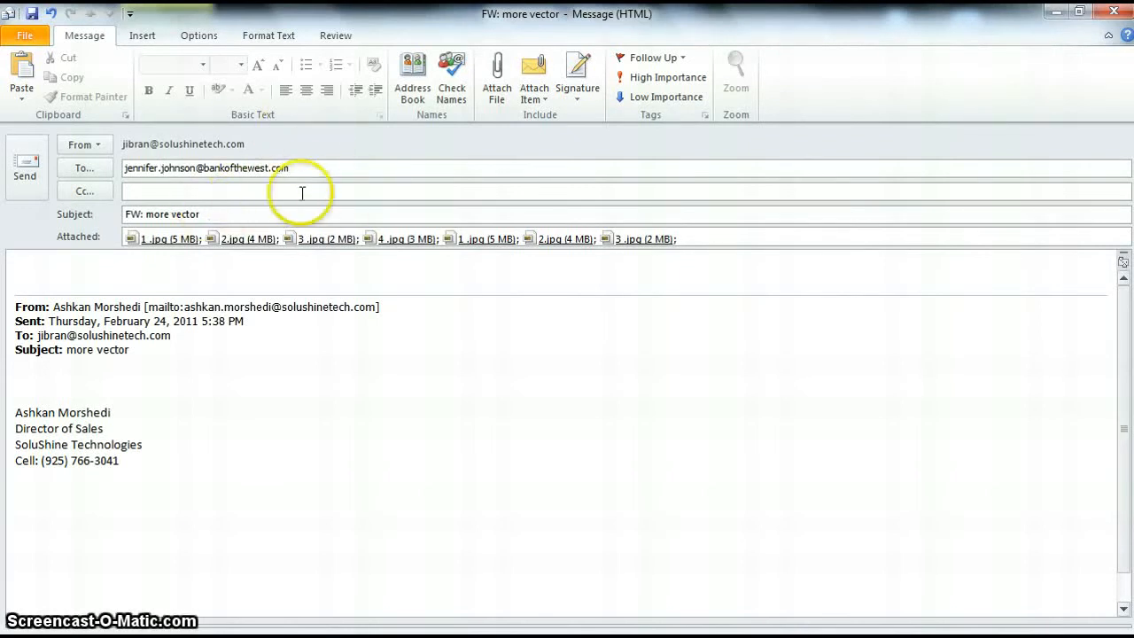
key(ctrl+a)
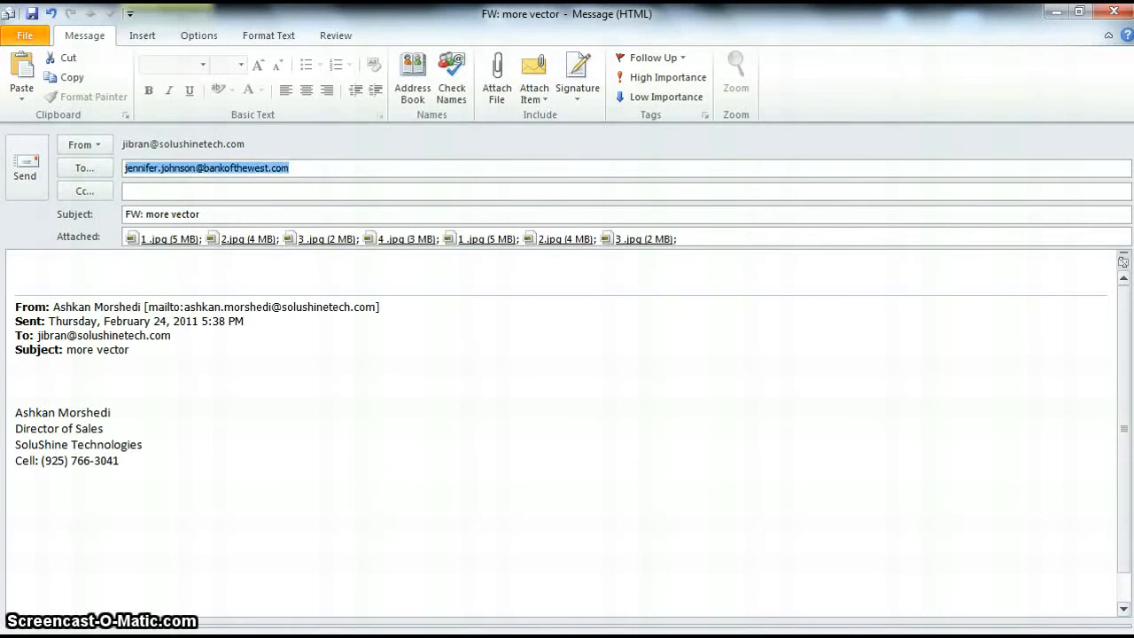
key(Delete)
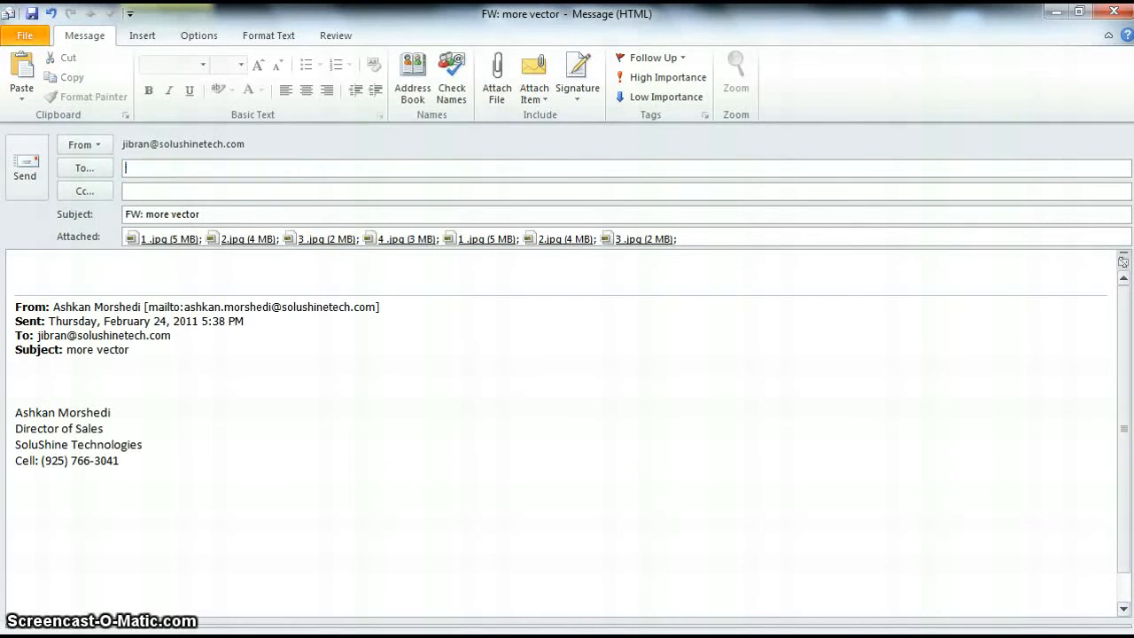
click(84, 168)
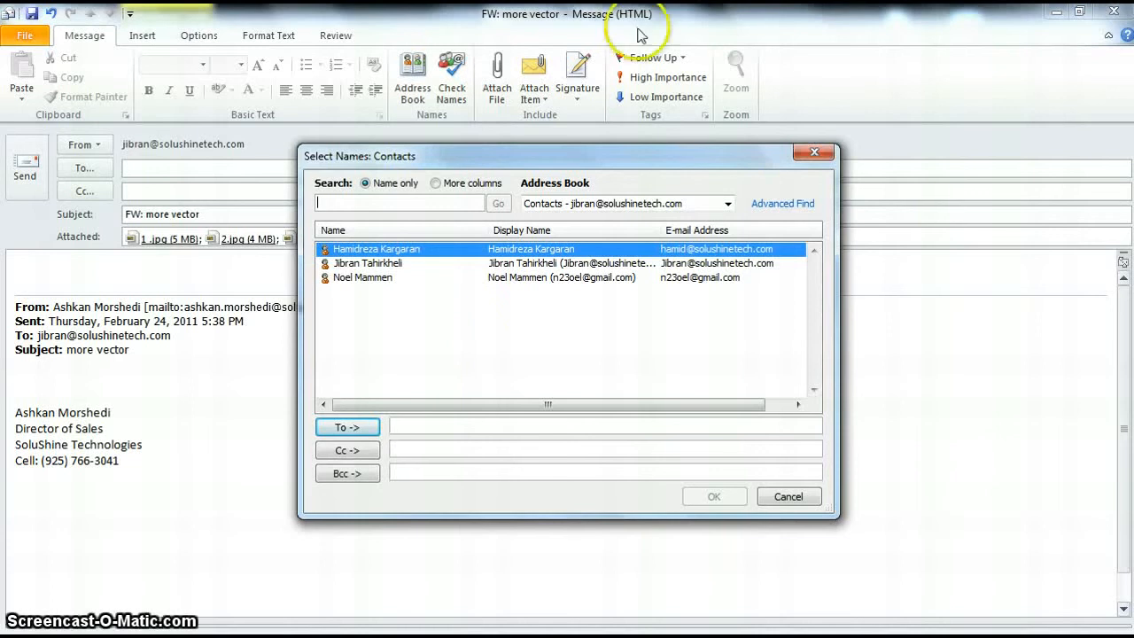
Step: Add the second contact from the address book as the forward's To recipient
click(394, 265)
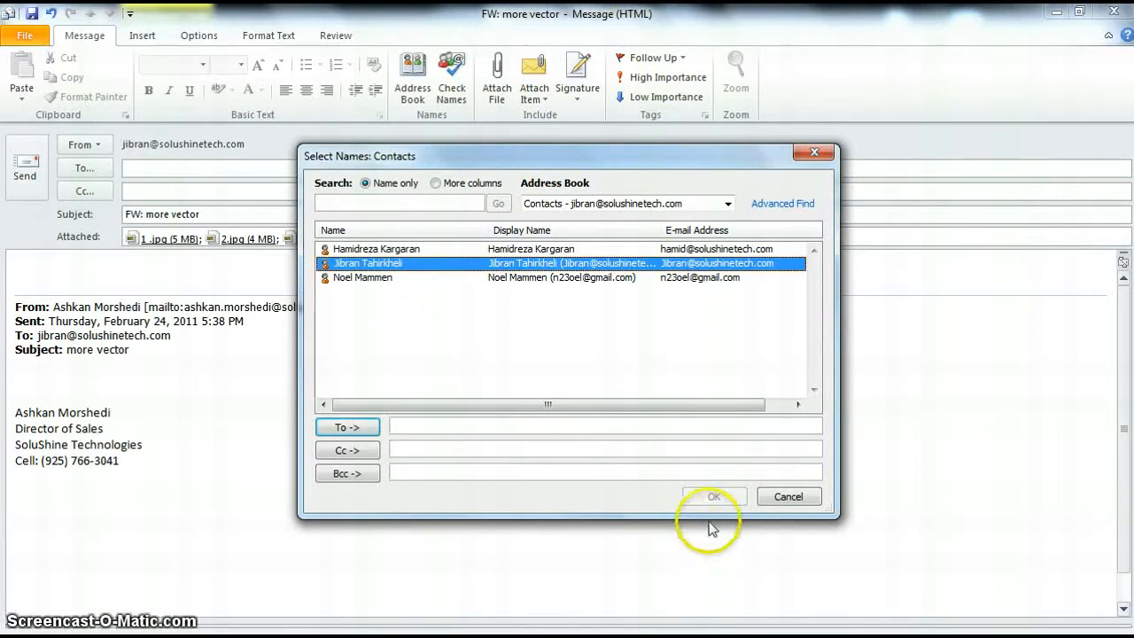
click(347, 427)
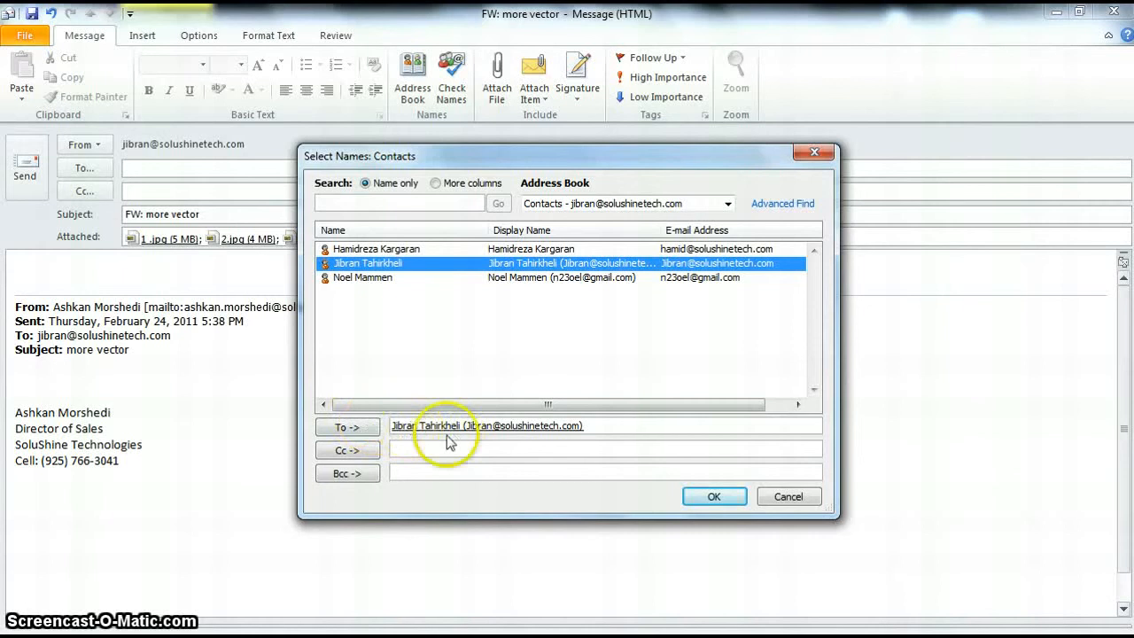
click(713, 495)
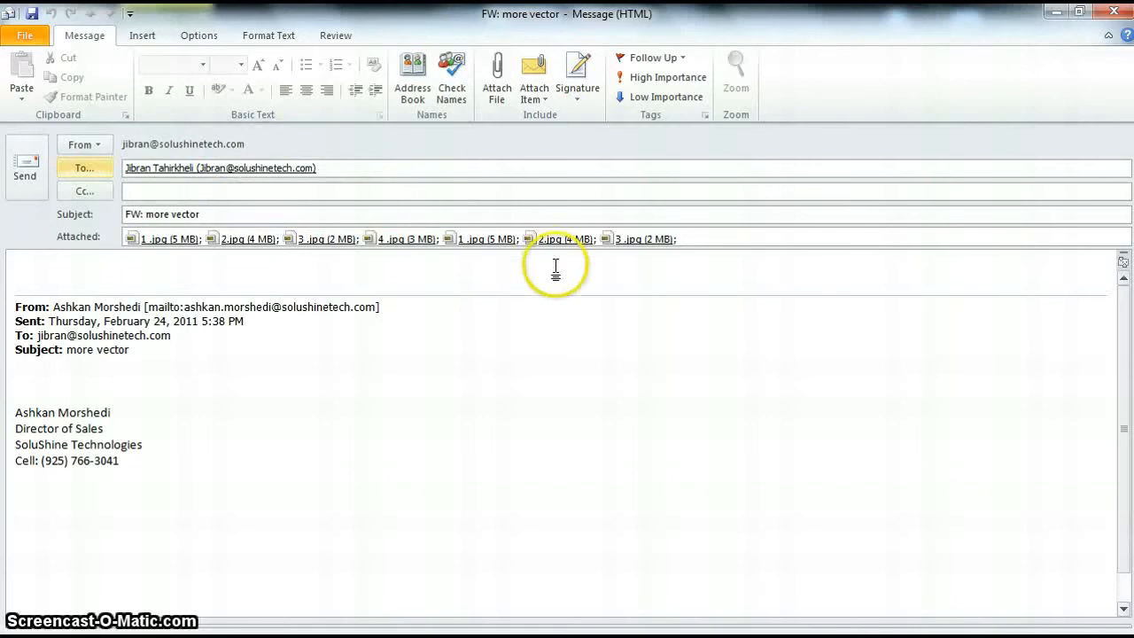
Step: Write 'See attached files' with the sender's name signed below, then send the forward
click(37, 272)
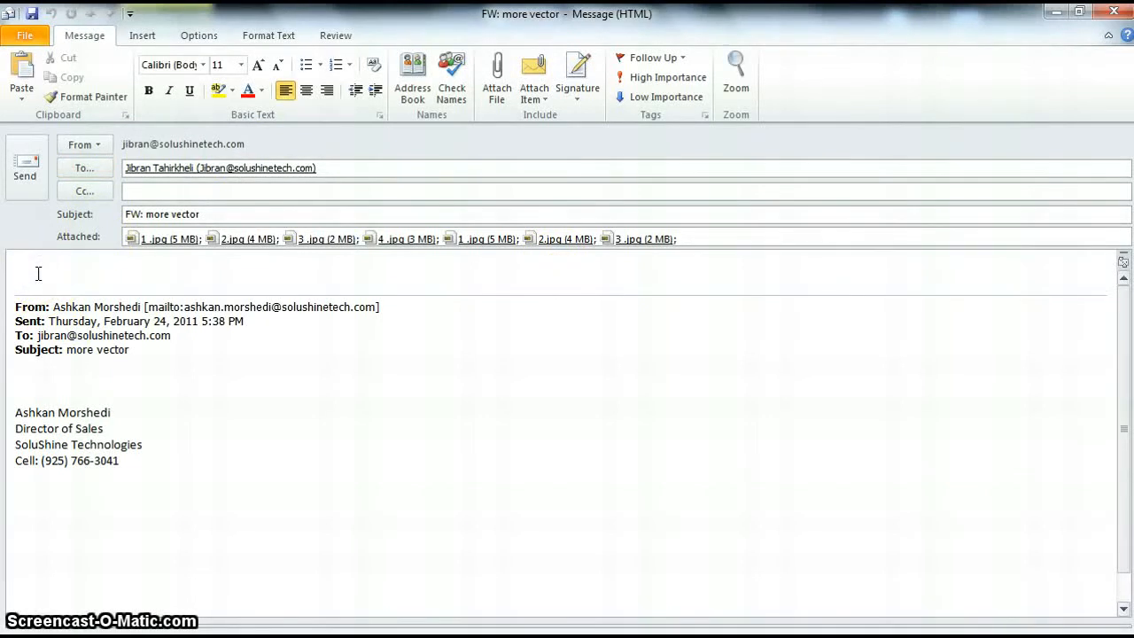
text(see)
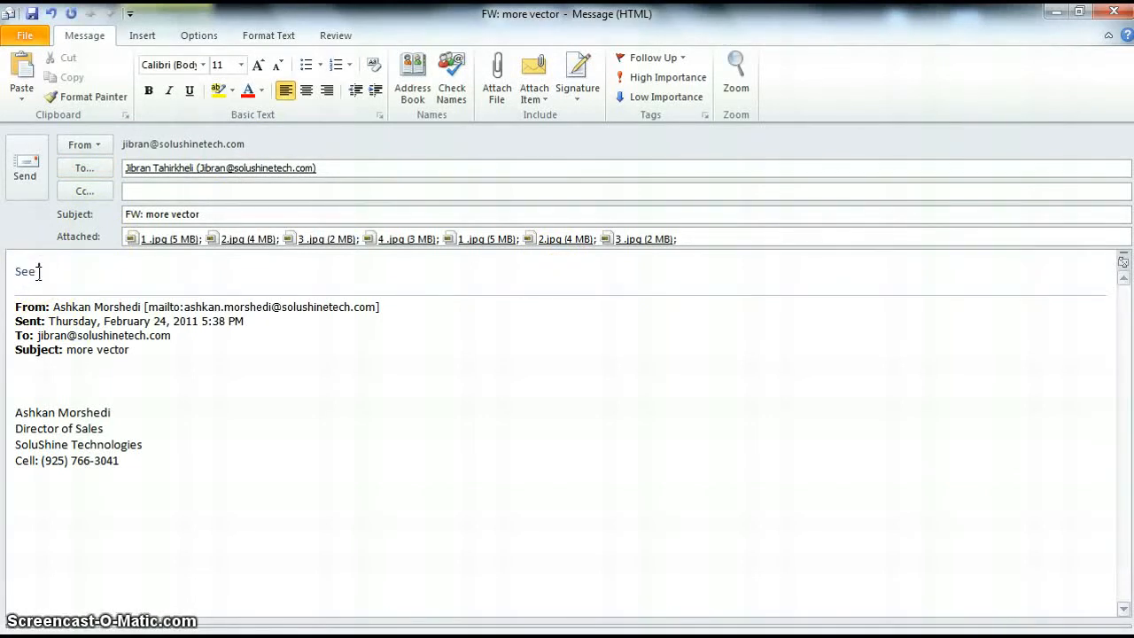
text( attached)
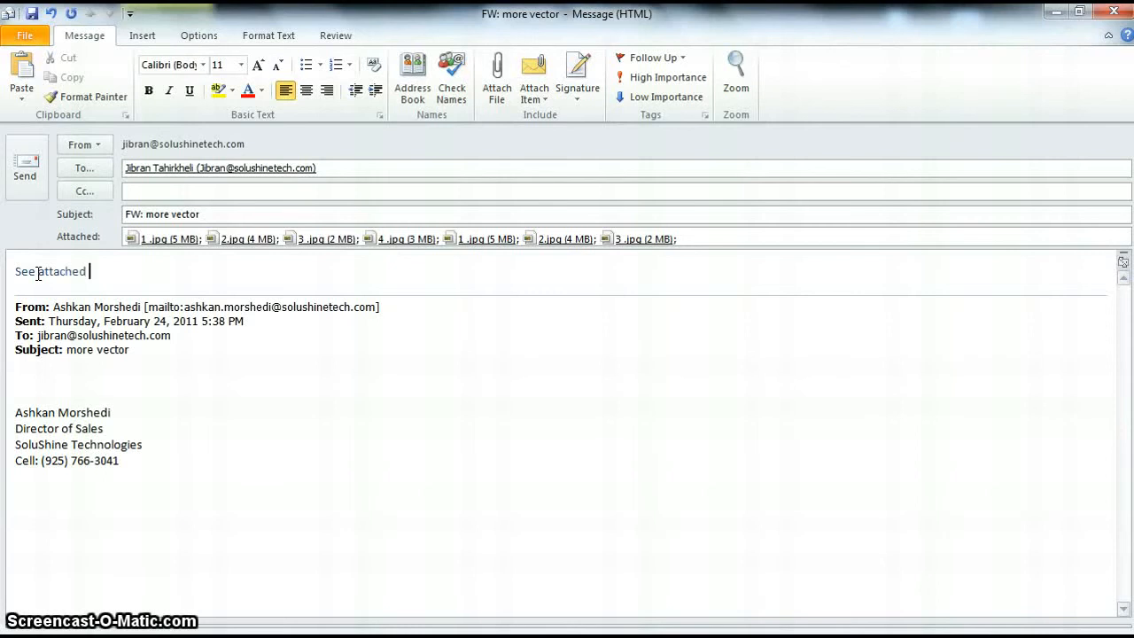
text( files)
key(Return)
key(Return)
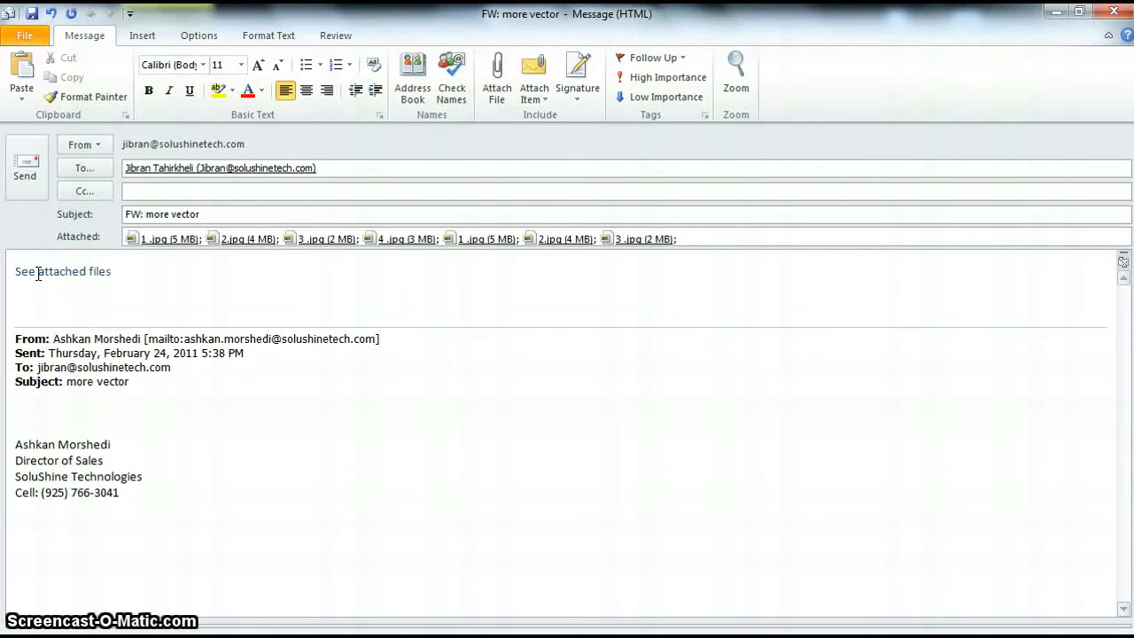
text(Jennifer)
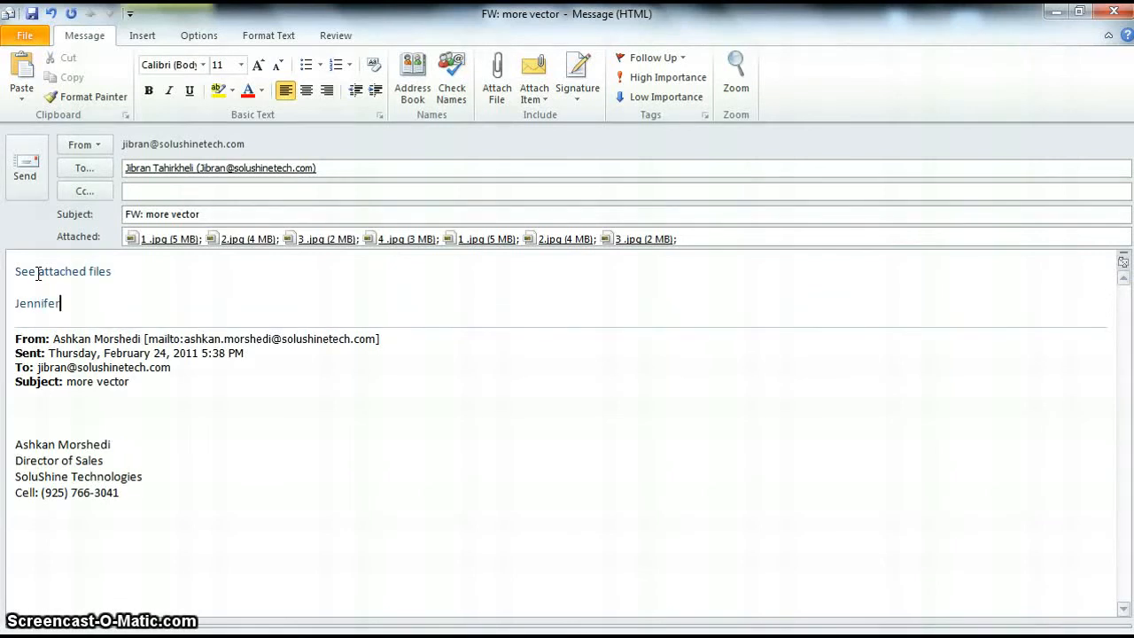
click(13, 177)
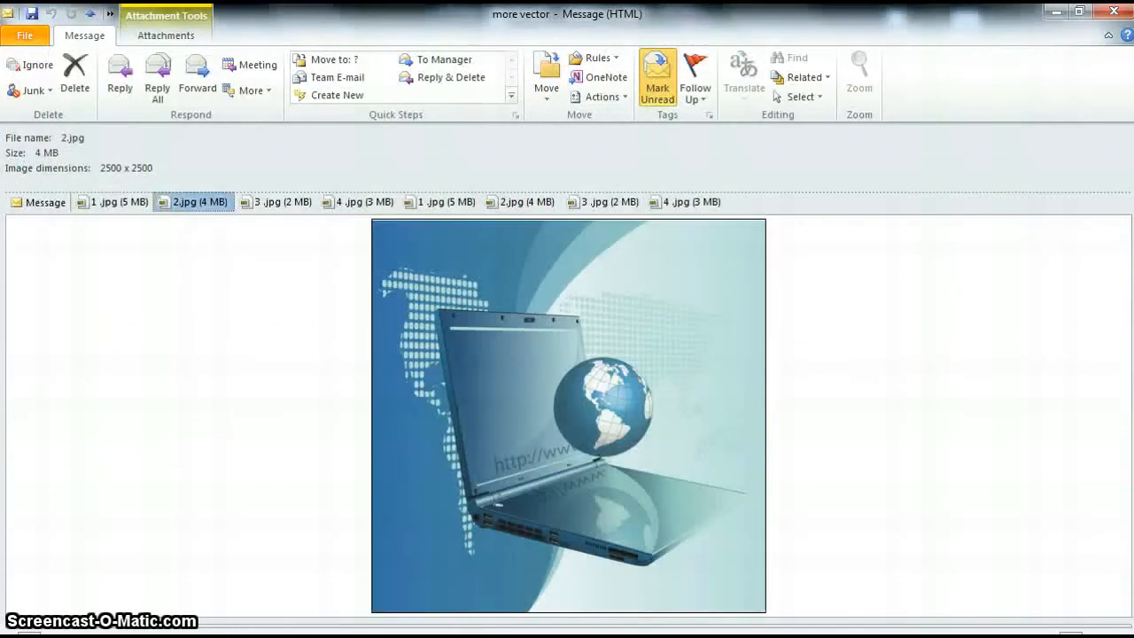
mouse_move(790, 635)
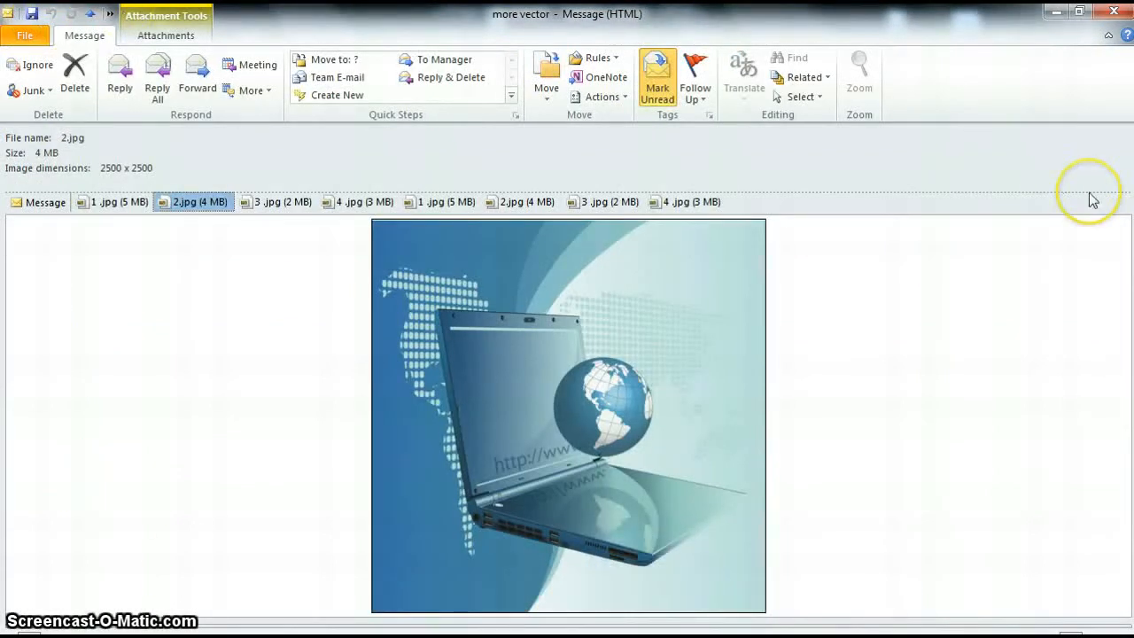
Step: Close the 'more vector' message window and start a new blank e-mail
click(1111, 12)
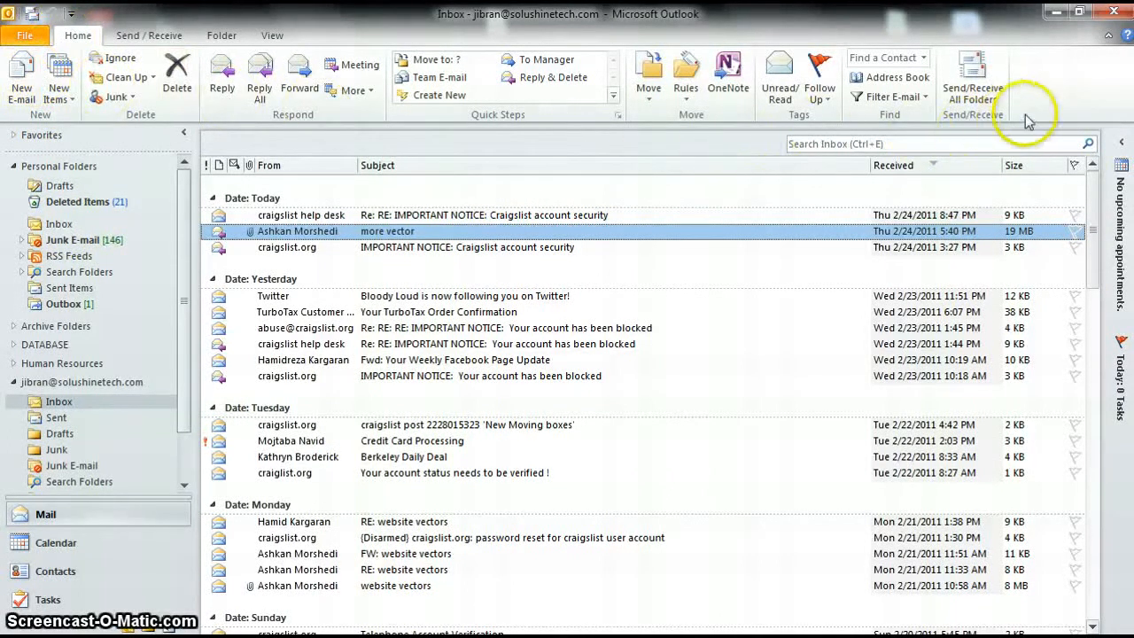
click(19, 89)
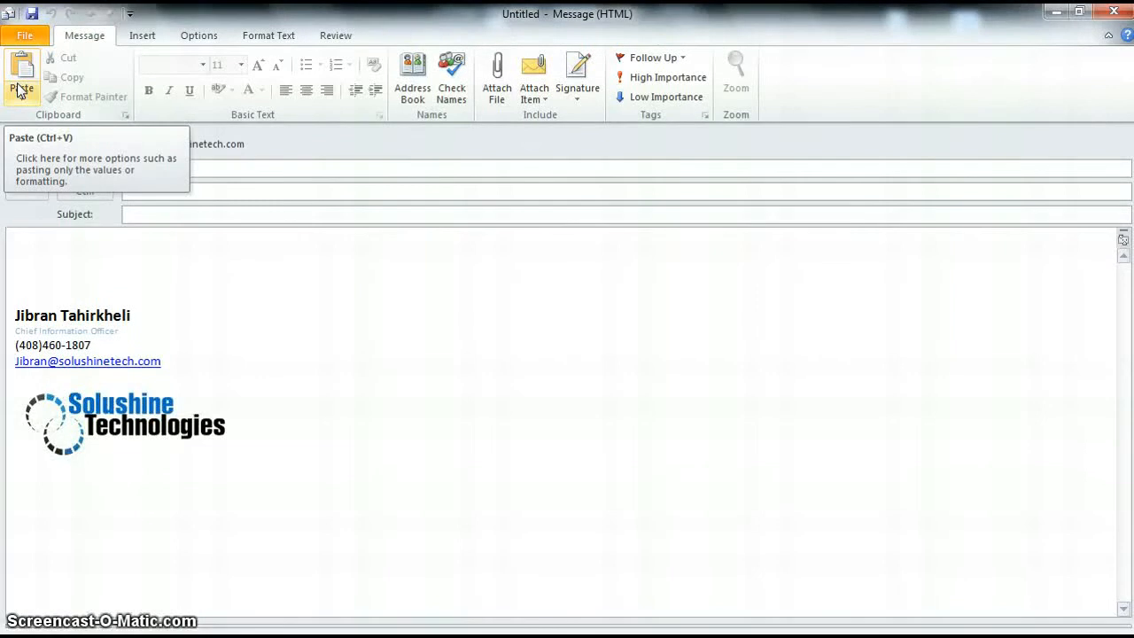
Step: Type 'Hello,' and 'Testing Microsoft Outlook 2010' at the top of the message body
click(330, 169)
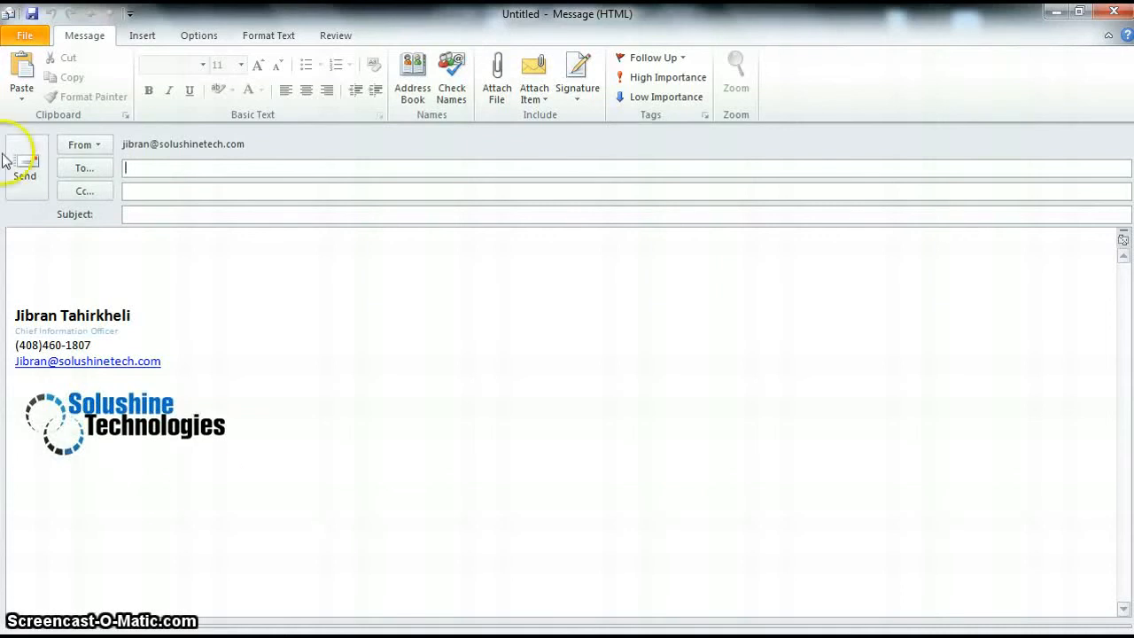
click(32, 269)
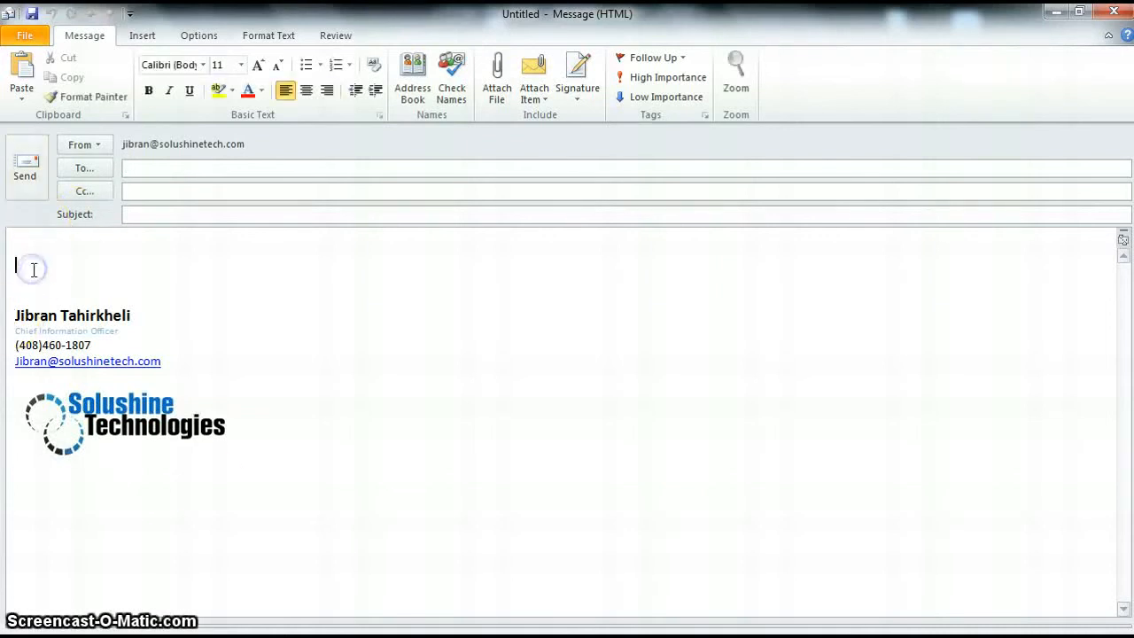
text(H)
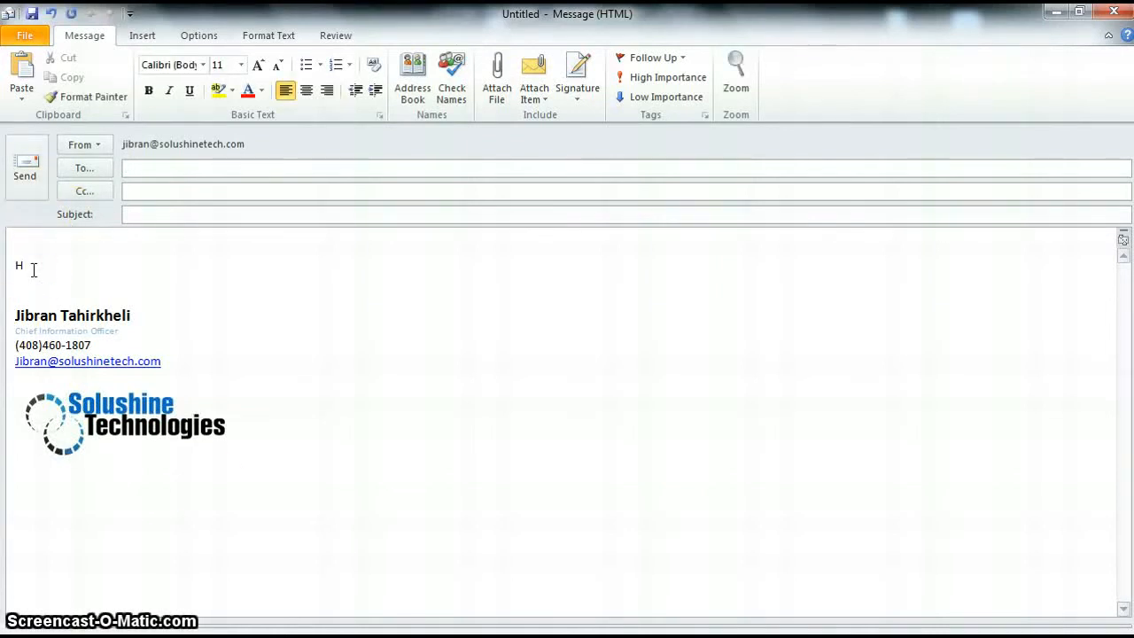
text(ello,)
key(Return)
key(Return)
text(Te)
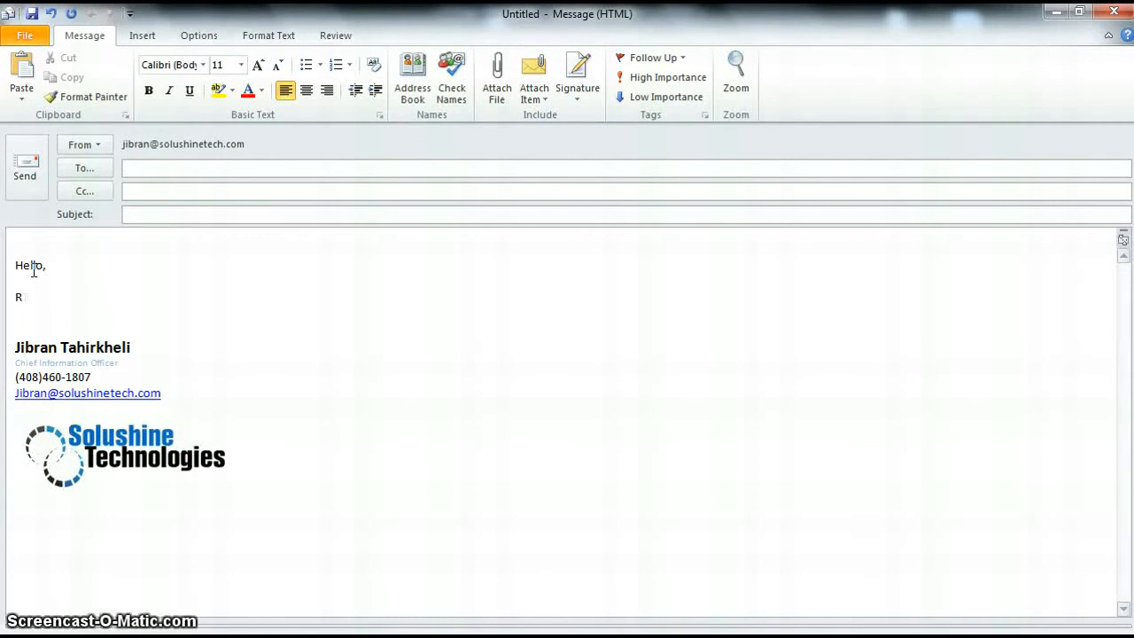
text(sting Micros)
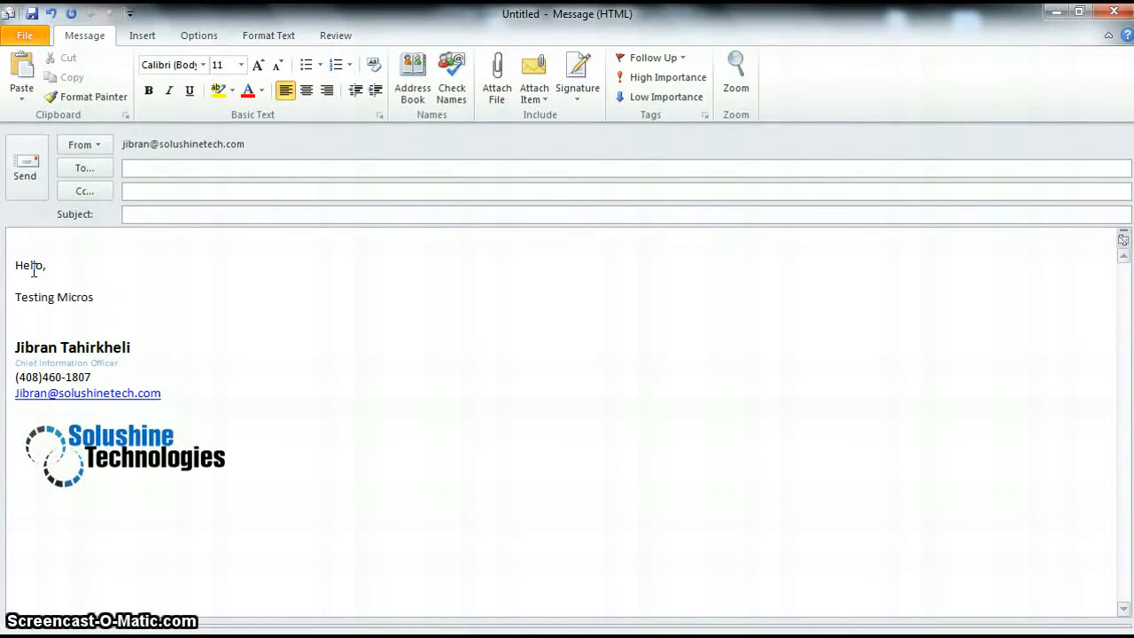
text(oft Out)
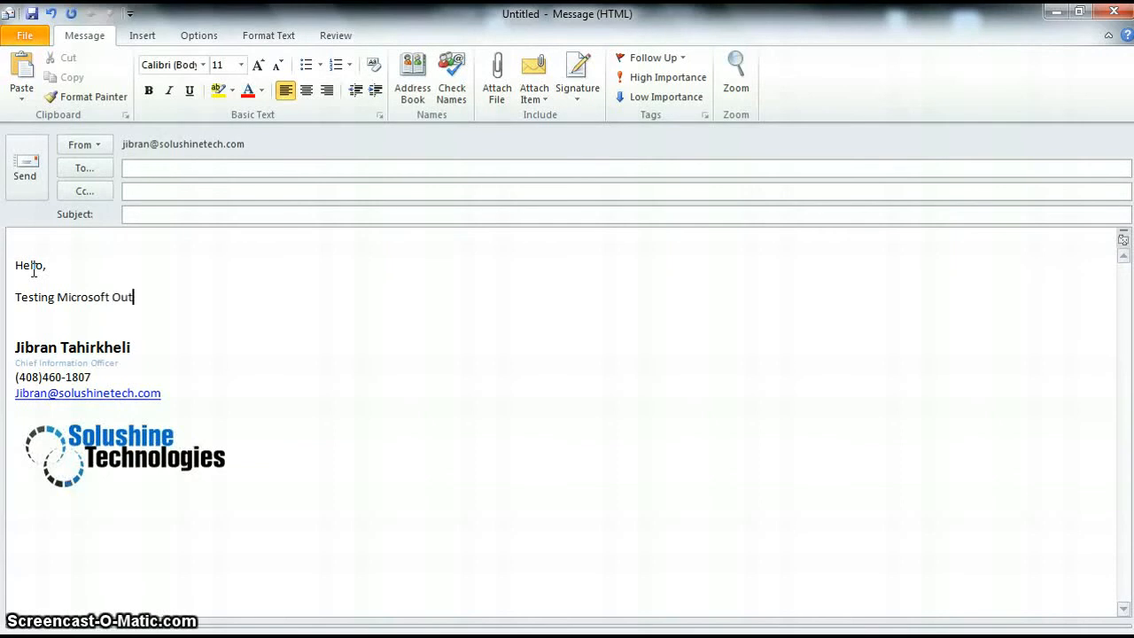
text(look 2010)
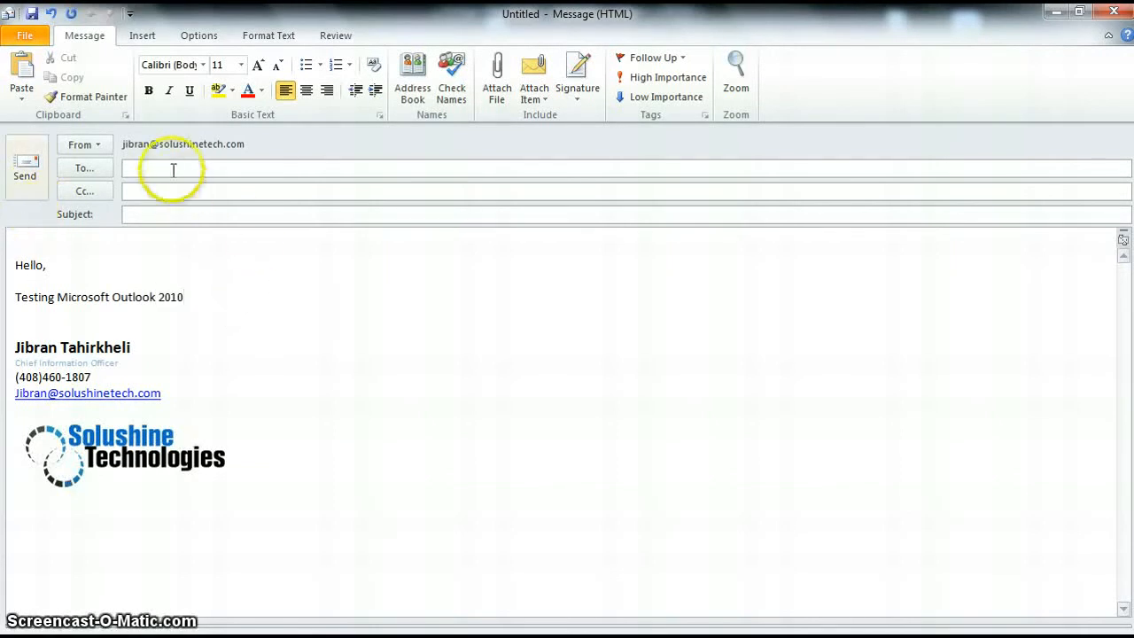
Step: Enter the subject 'Microsoft Office 2010' and the recipient's e-mail address in the To line
click(133, 218)
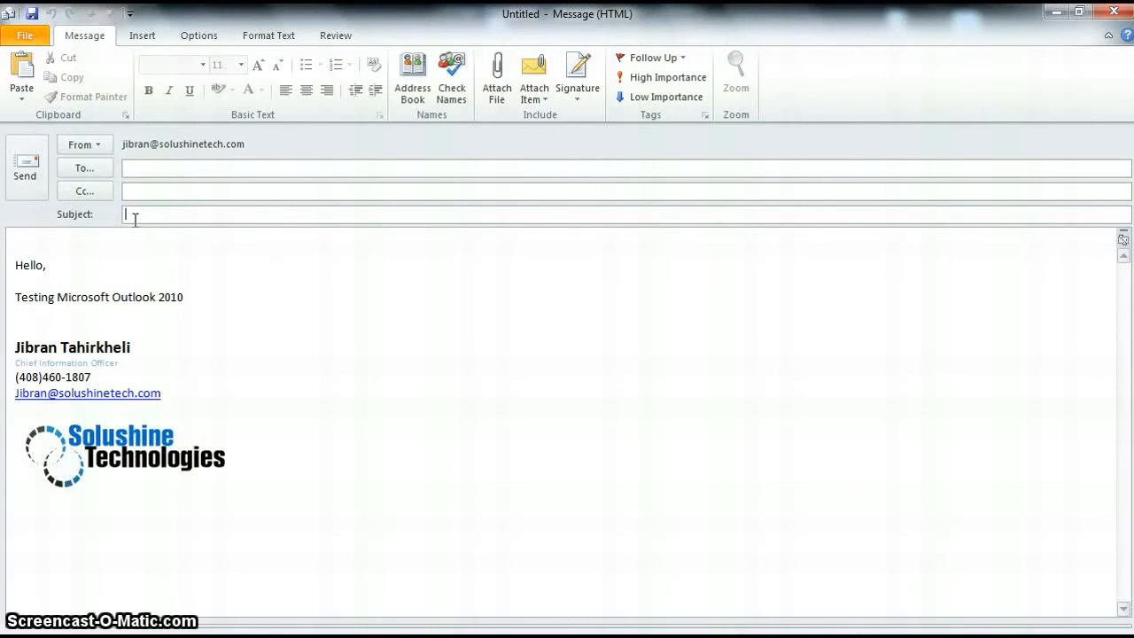
text(Microsoft Office )
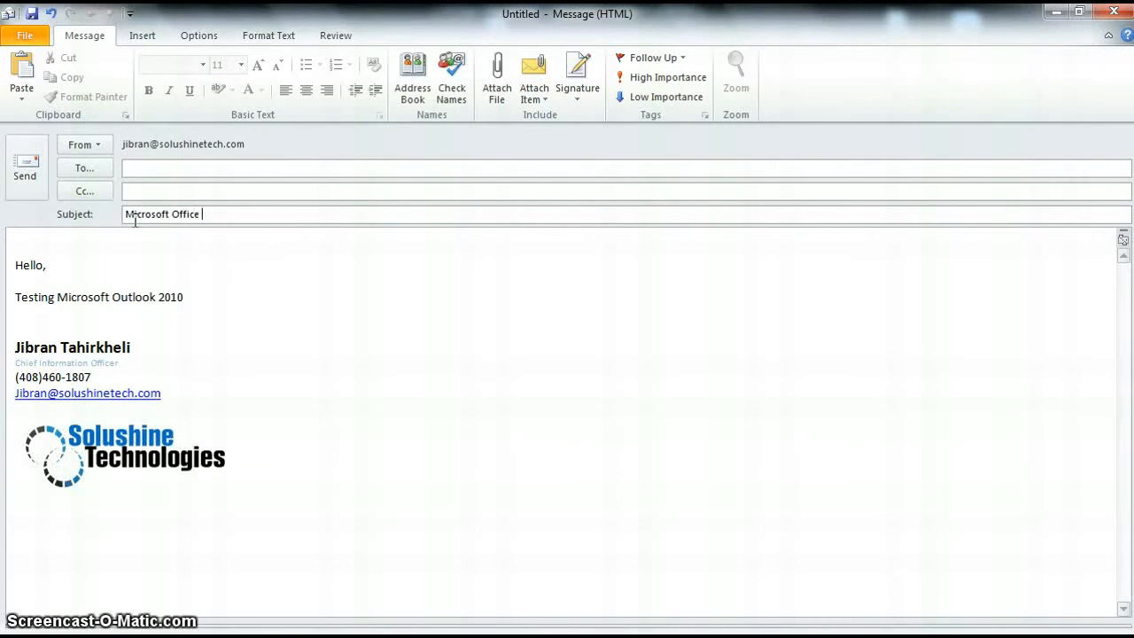
text(2010)
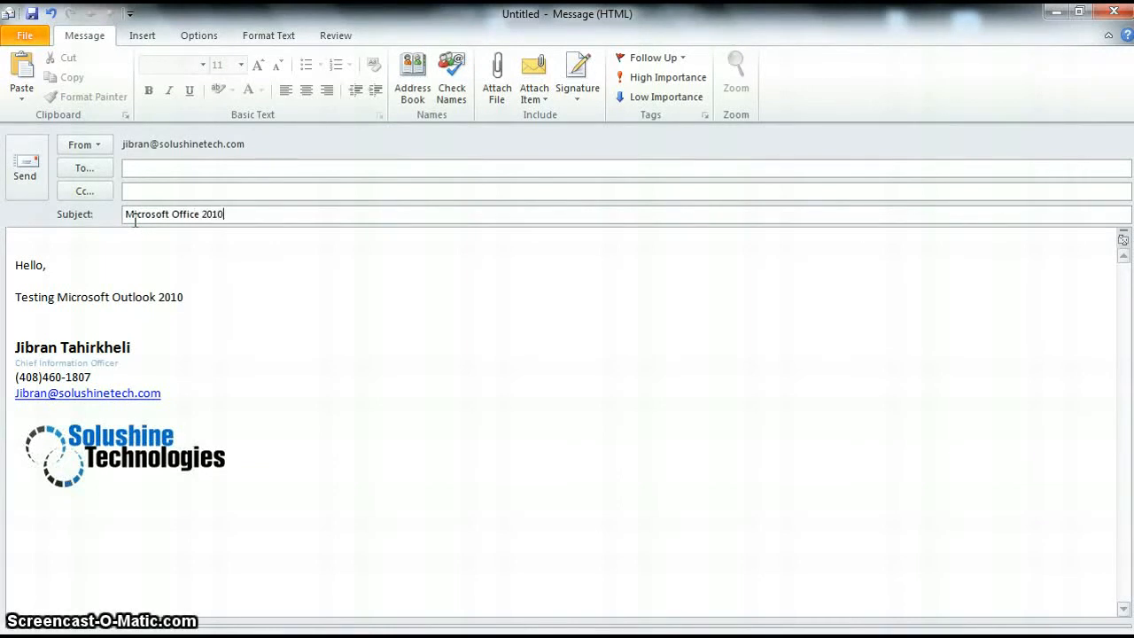
click(142, 165)
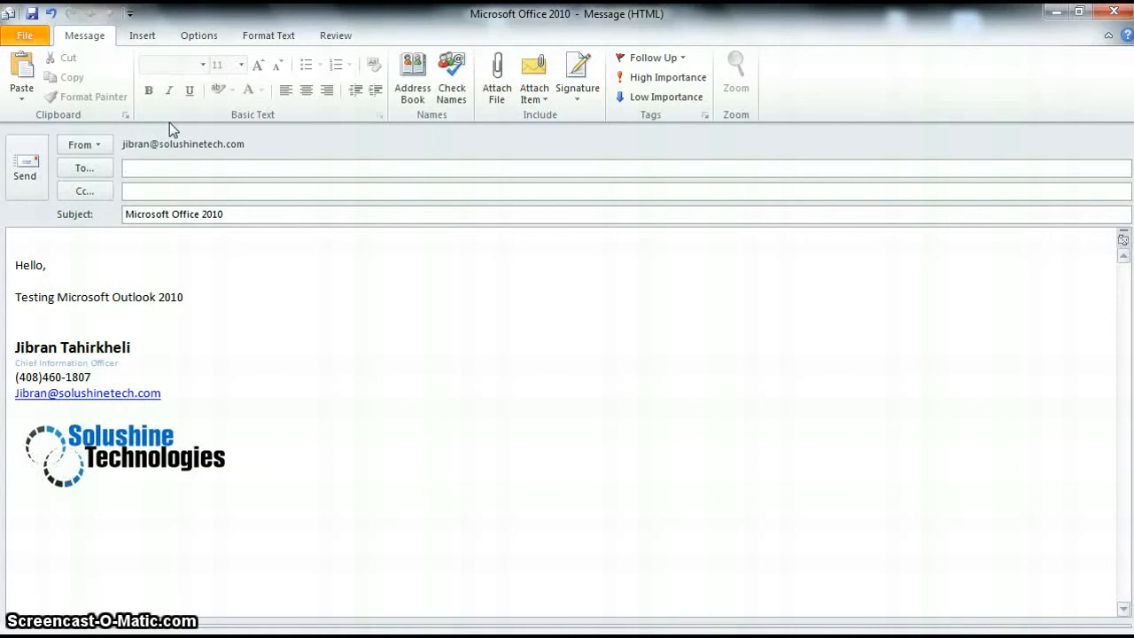
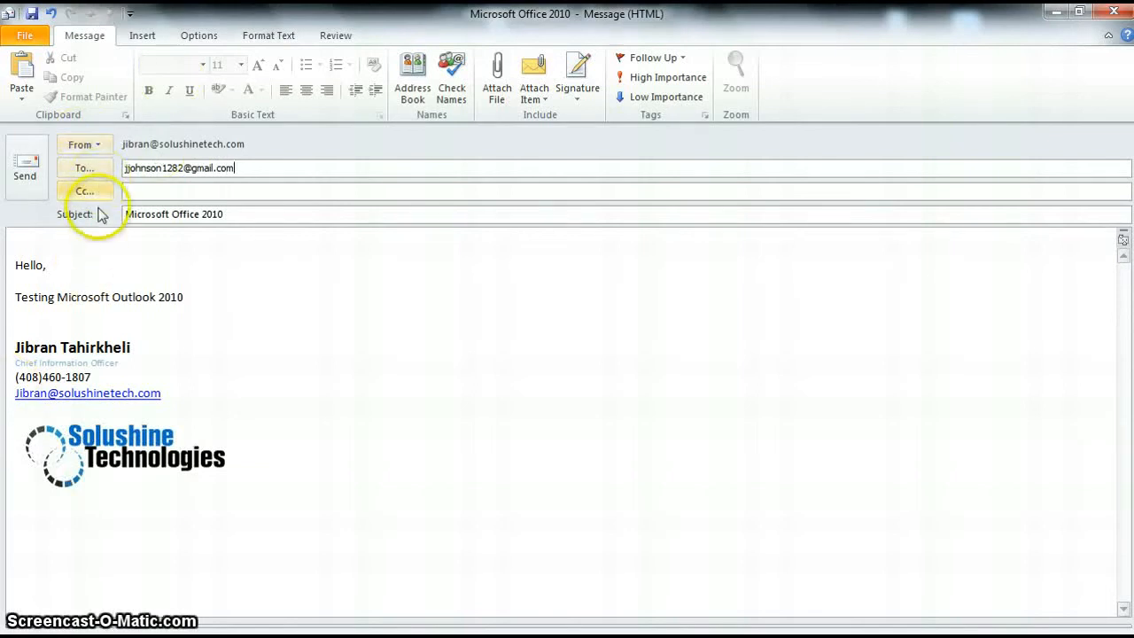
click(138, 192)
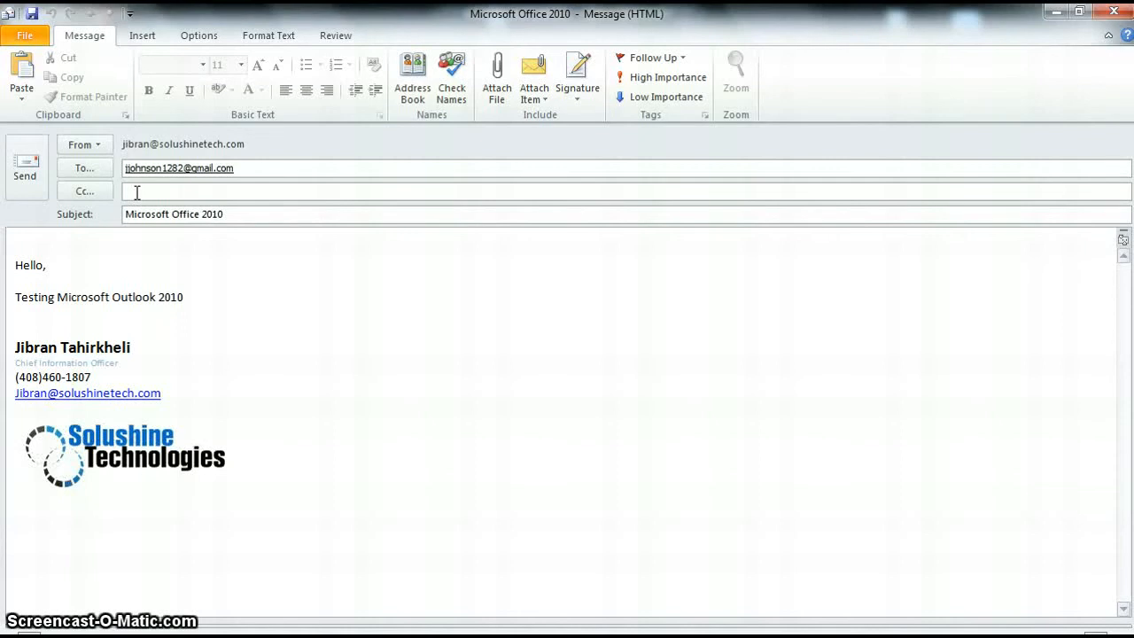
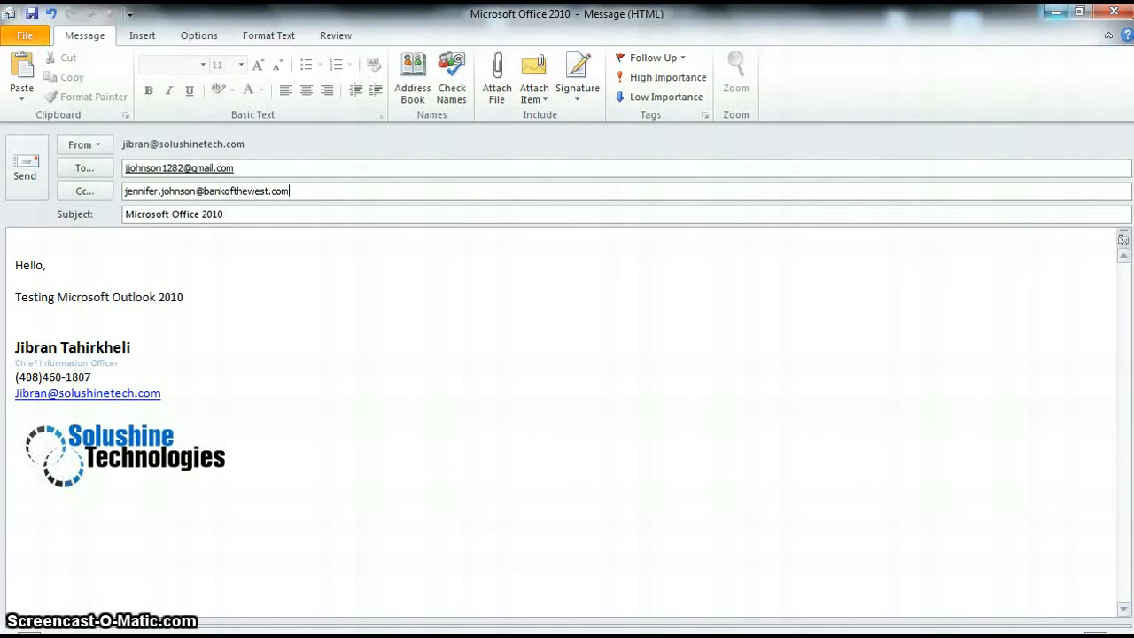
Step: Mark the test message High Importance and send it
click(699, 81)
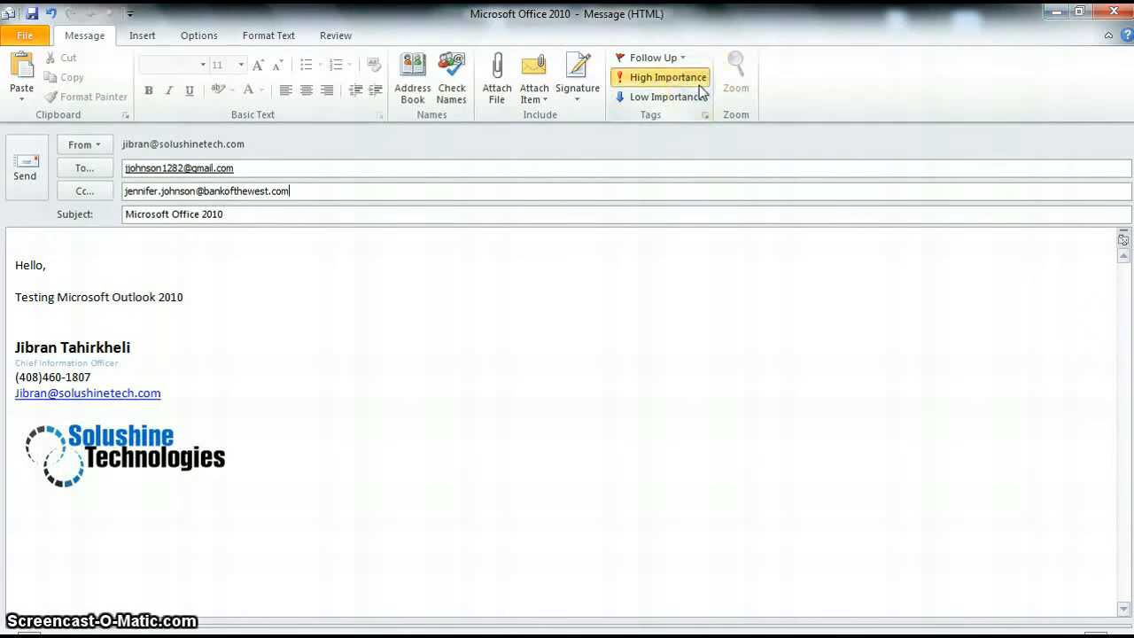
click(686, 97)
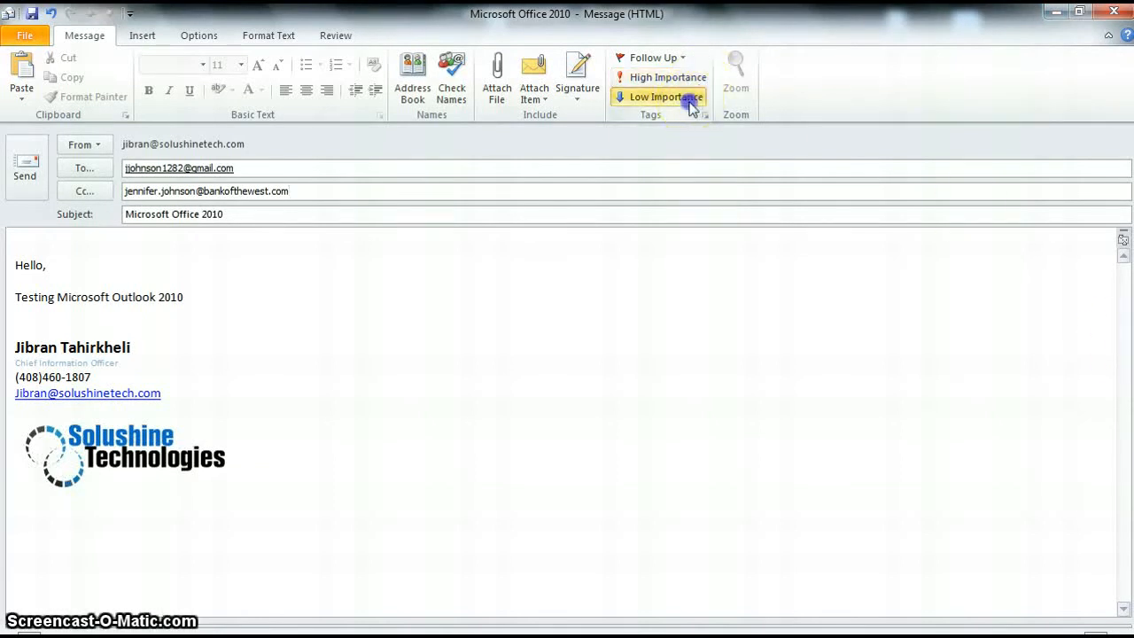
click(684, 58)
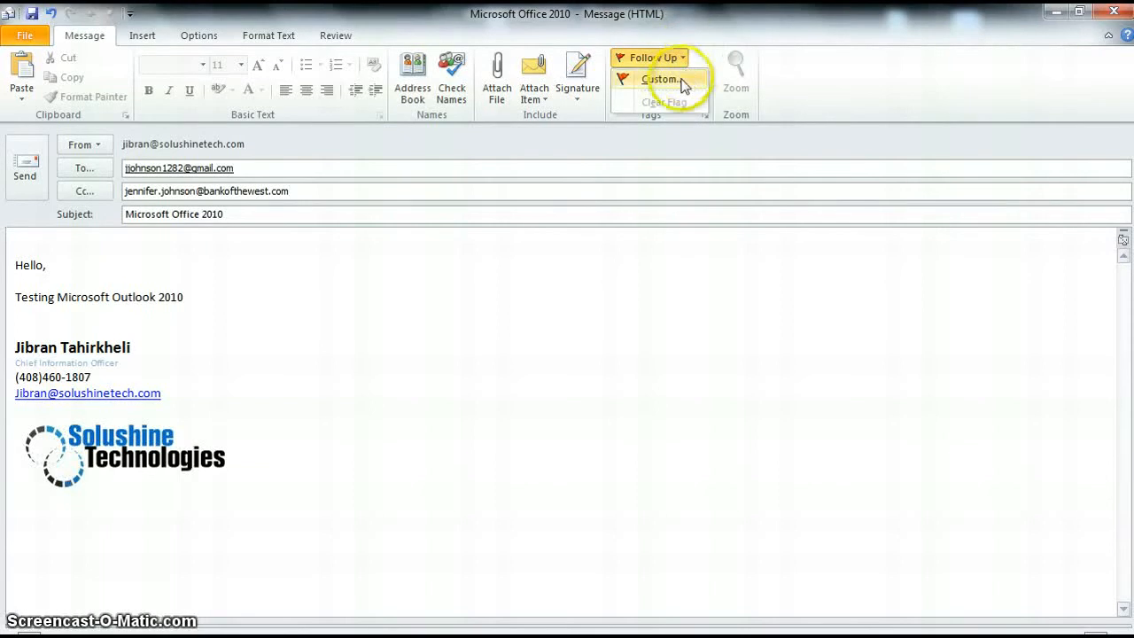
click(641, 350)
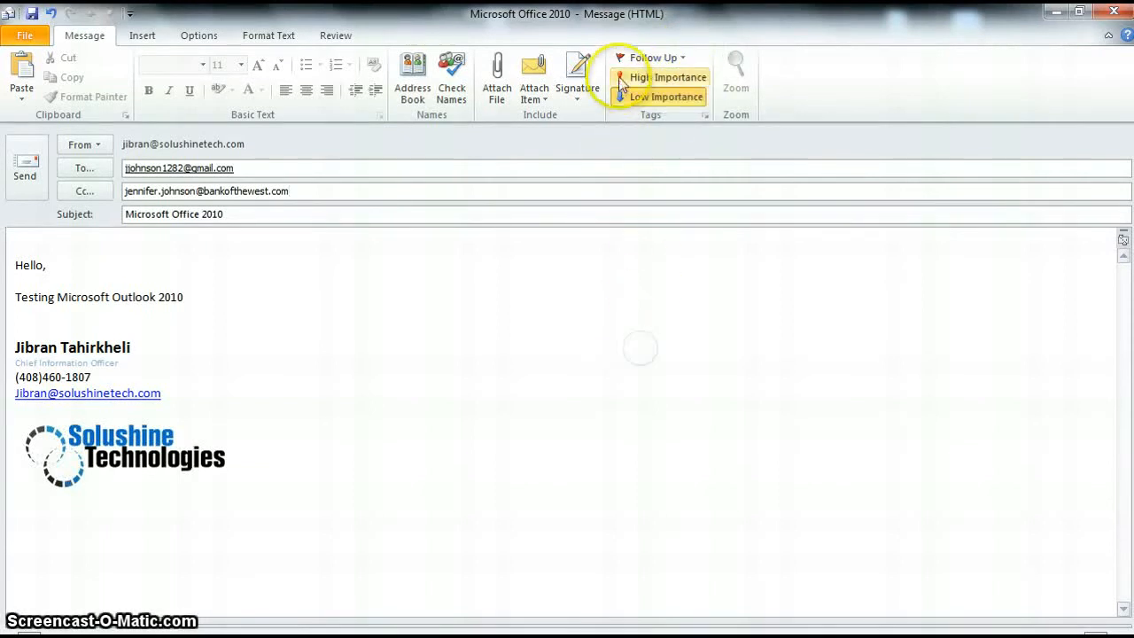
click(660, 77)
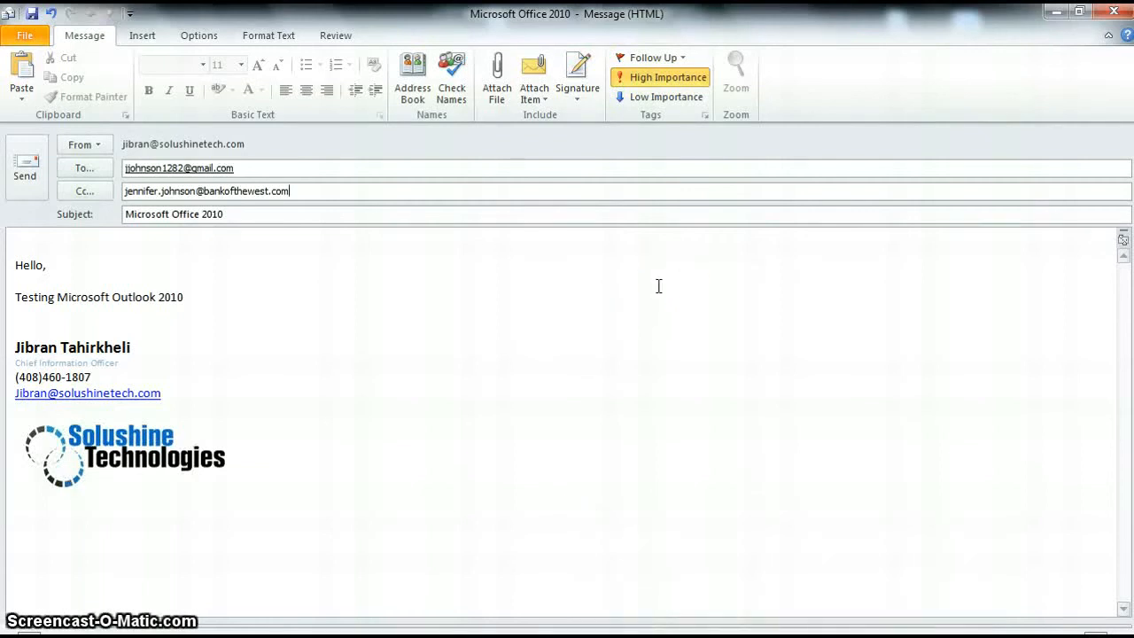
click(12, 170)
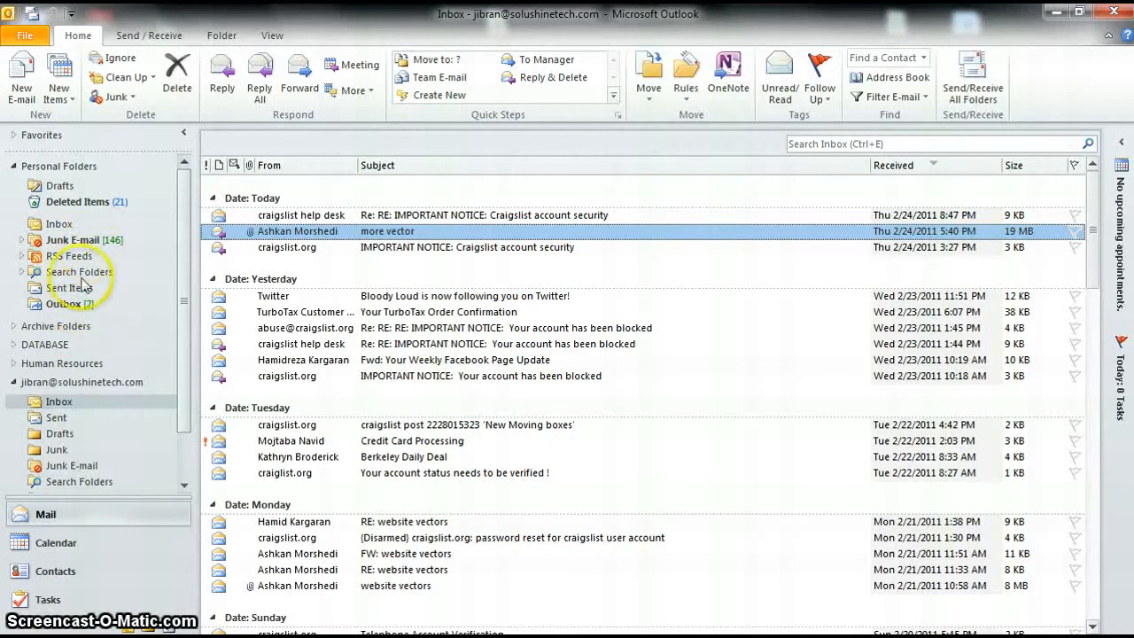
Step: Open the Sent folder and arrange its messages by To, jumping to recipients starting with J
click(55, 418)
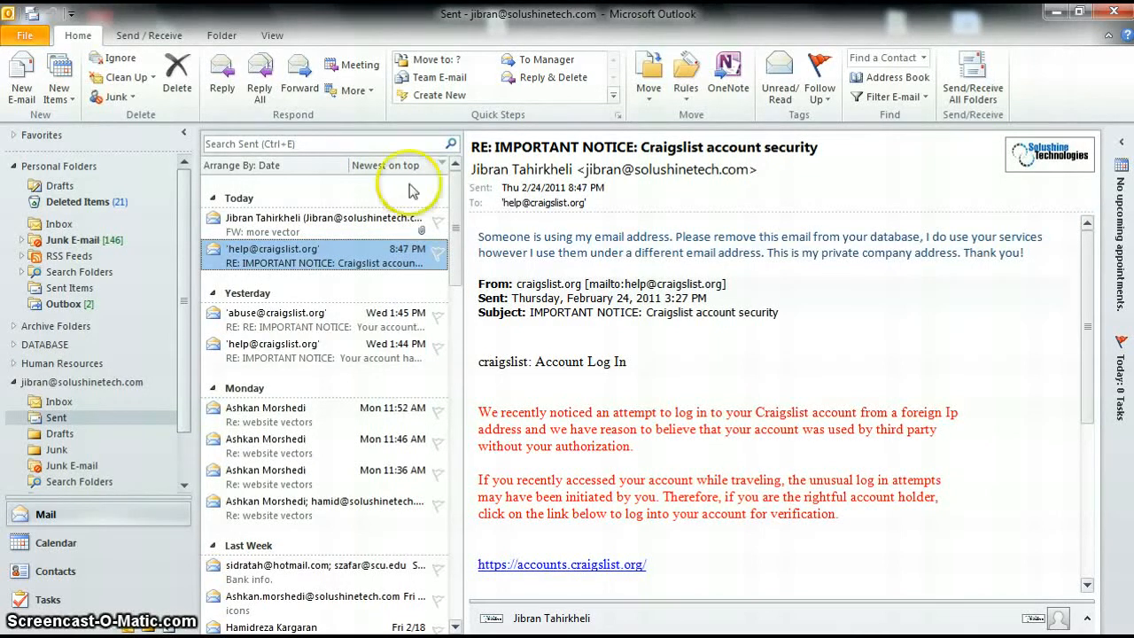
click(327, 167)
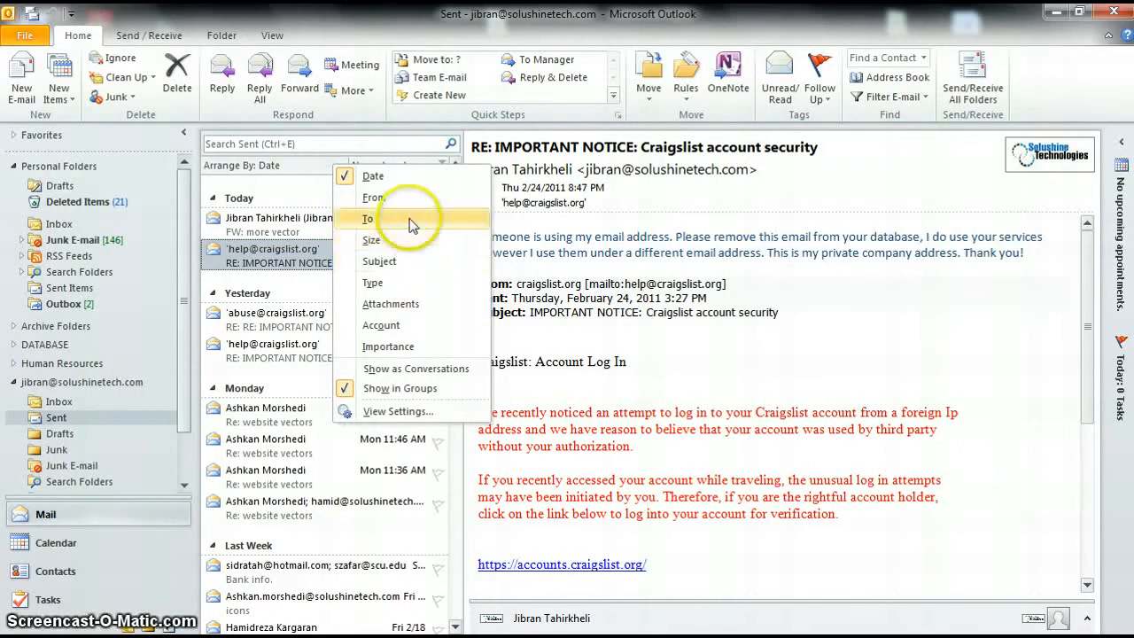
click(292, 176)
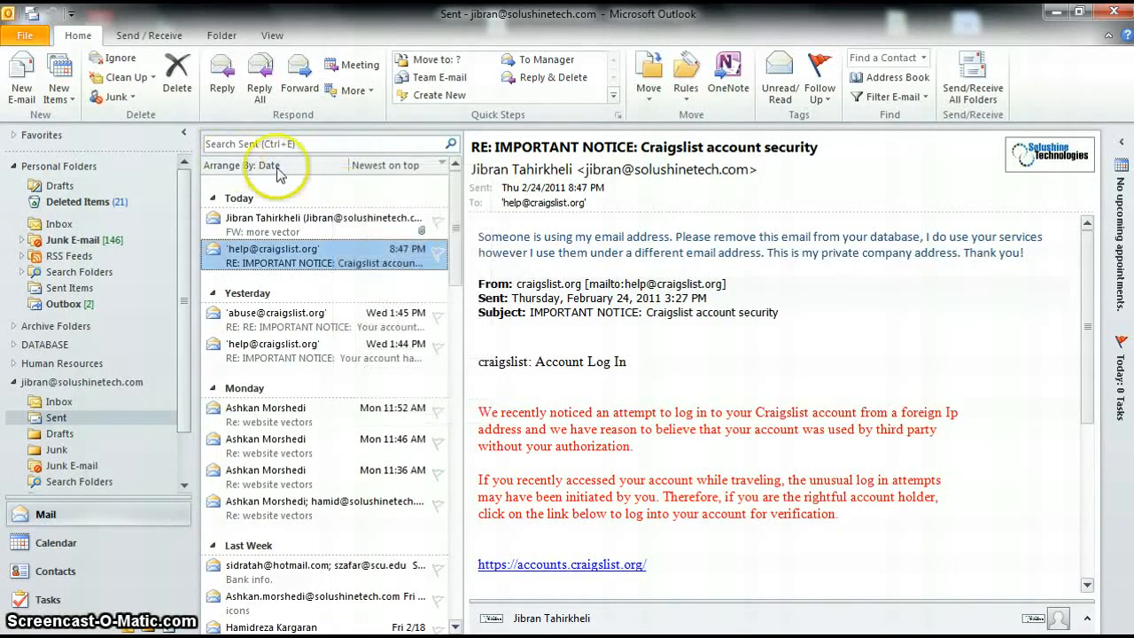
click(315, 168)
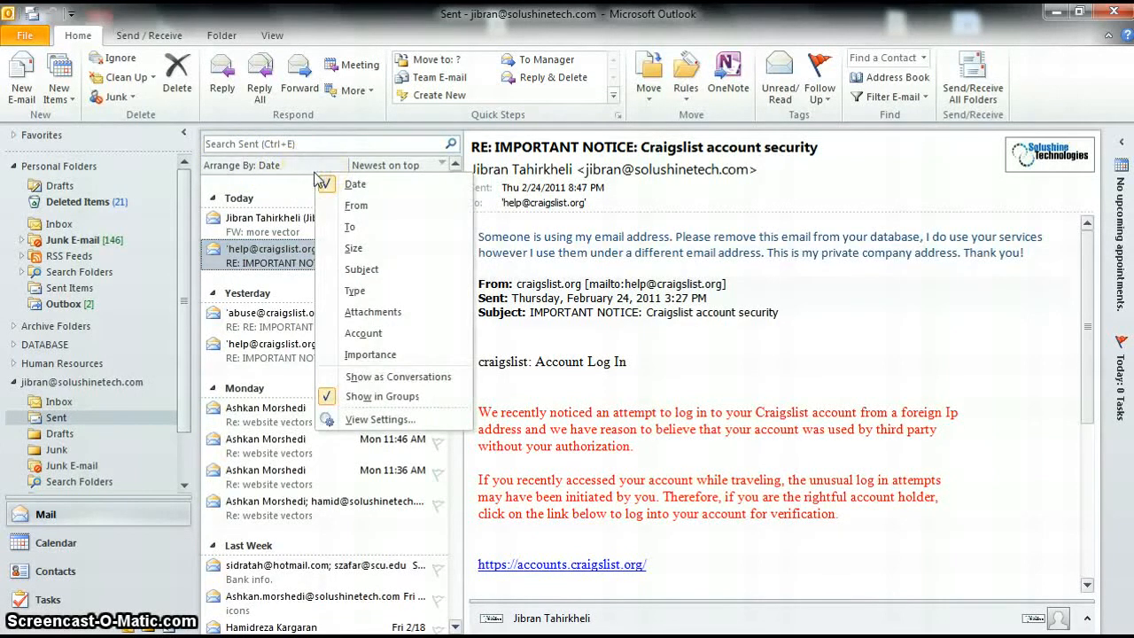
click(341, 227)
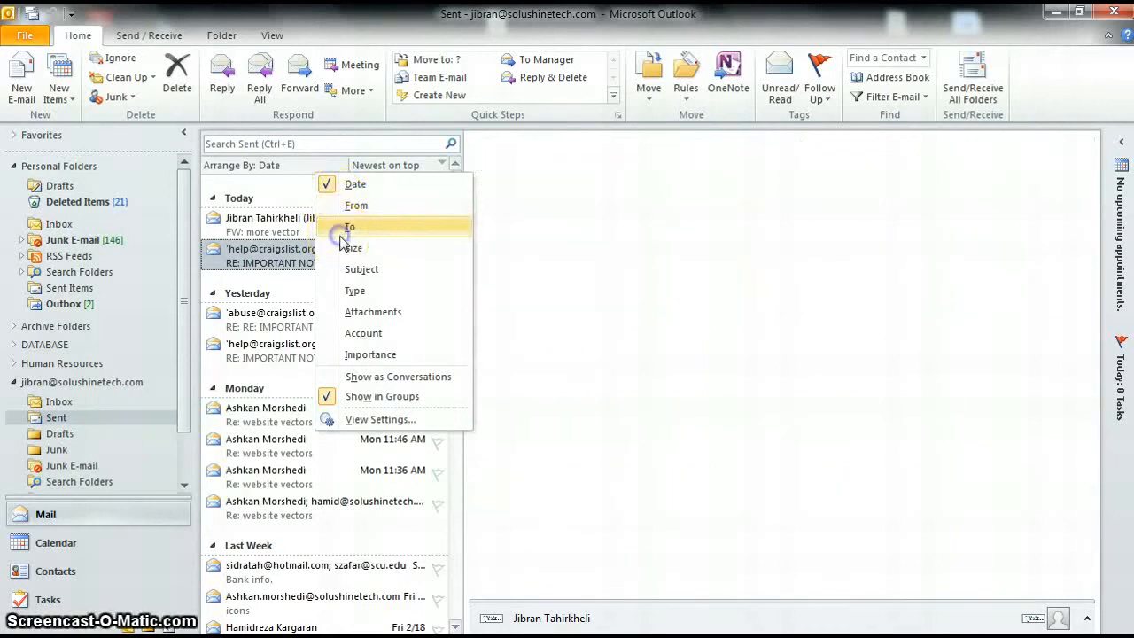
scroll(341, 232, up, 10)
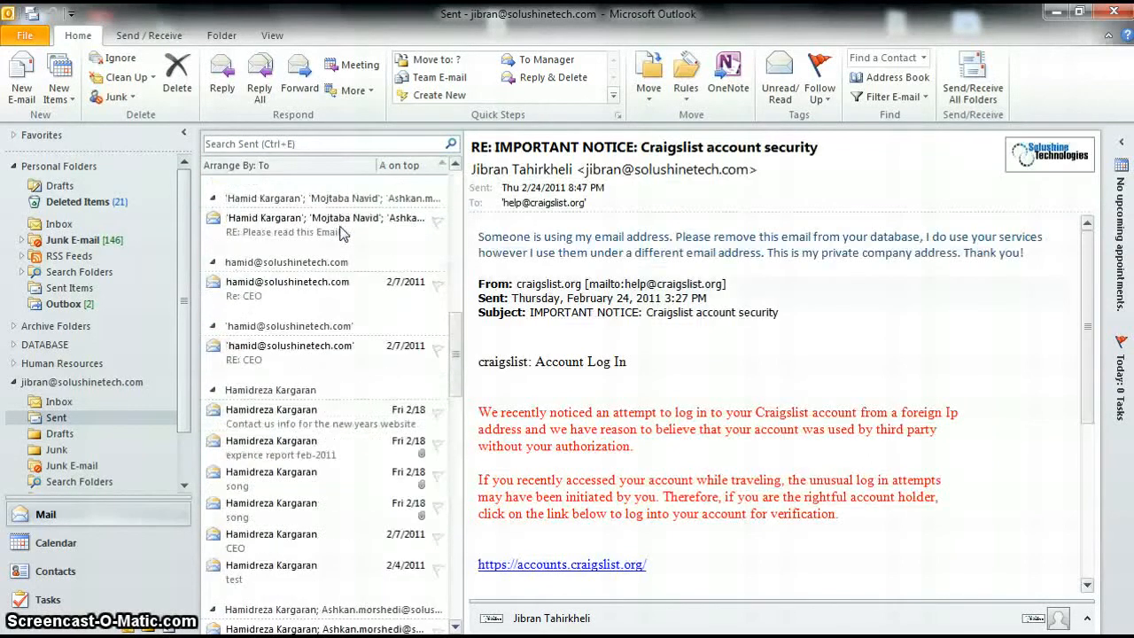
scroll(340, 232, up, 4)
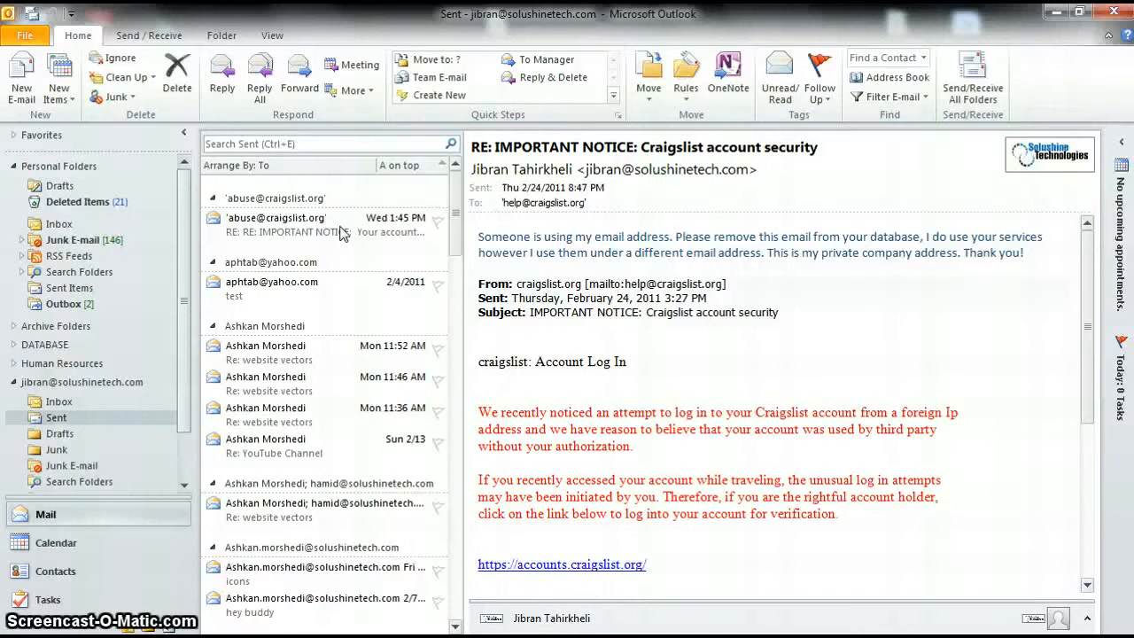
key(j)
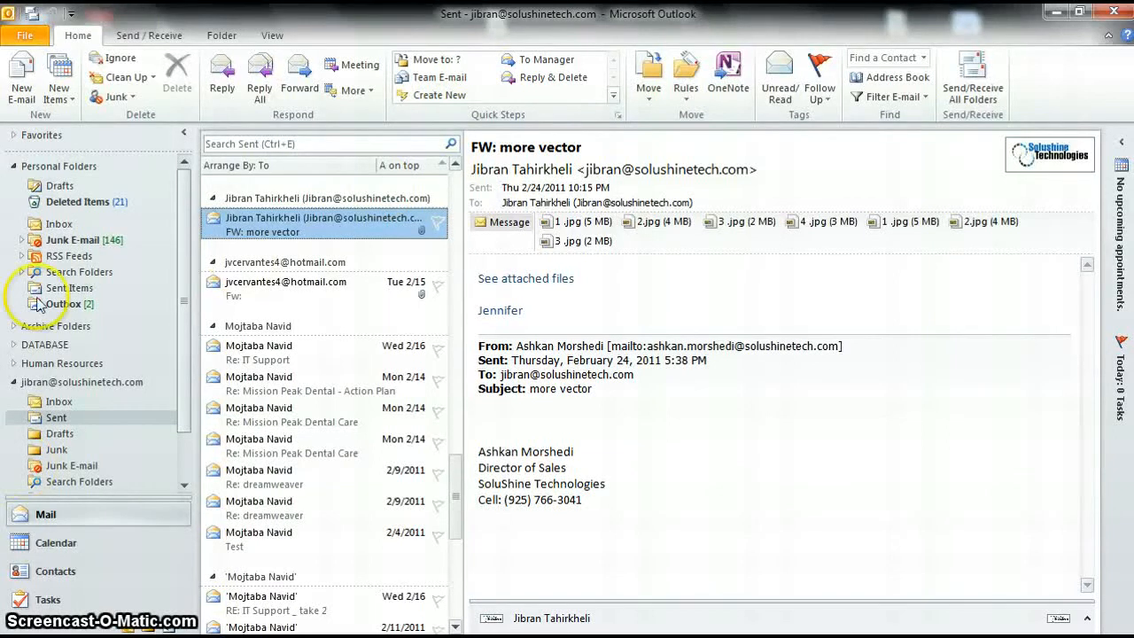
Step: In the Inbox, sort by From, then Subject, then back to Received date, newest first
click(54, 403)
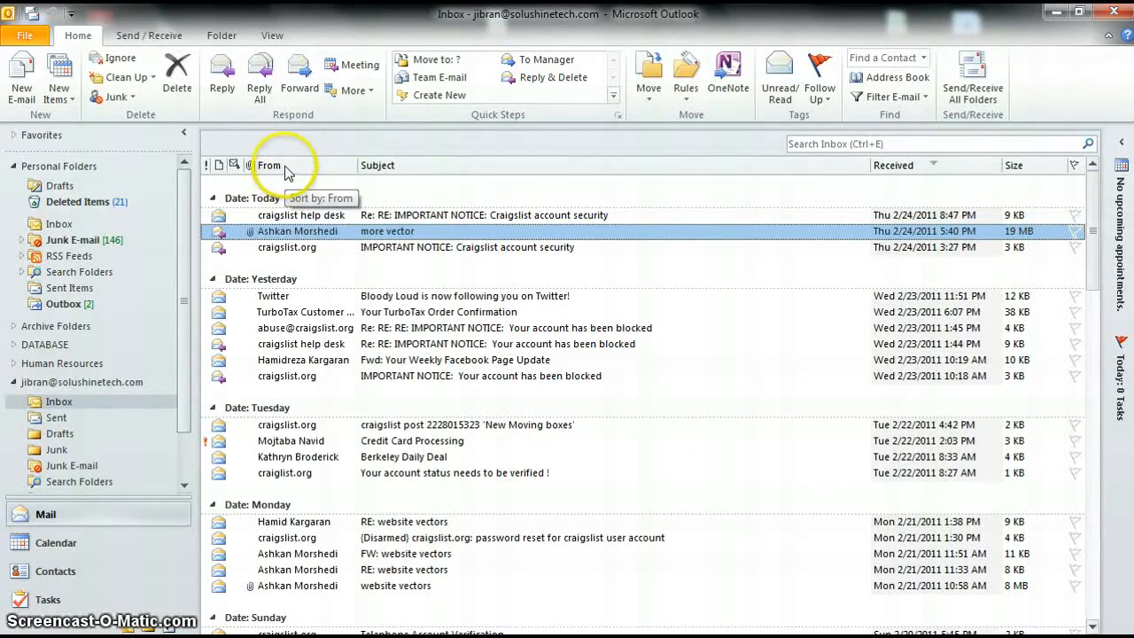
click(933, 167)
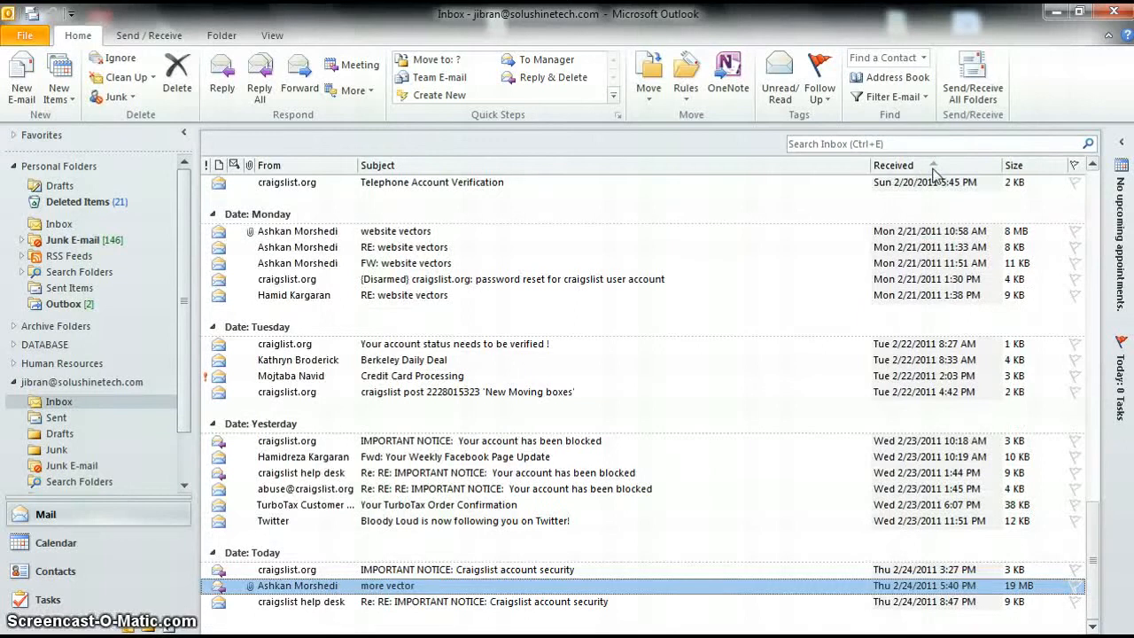
click(933, 168)
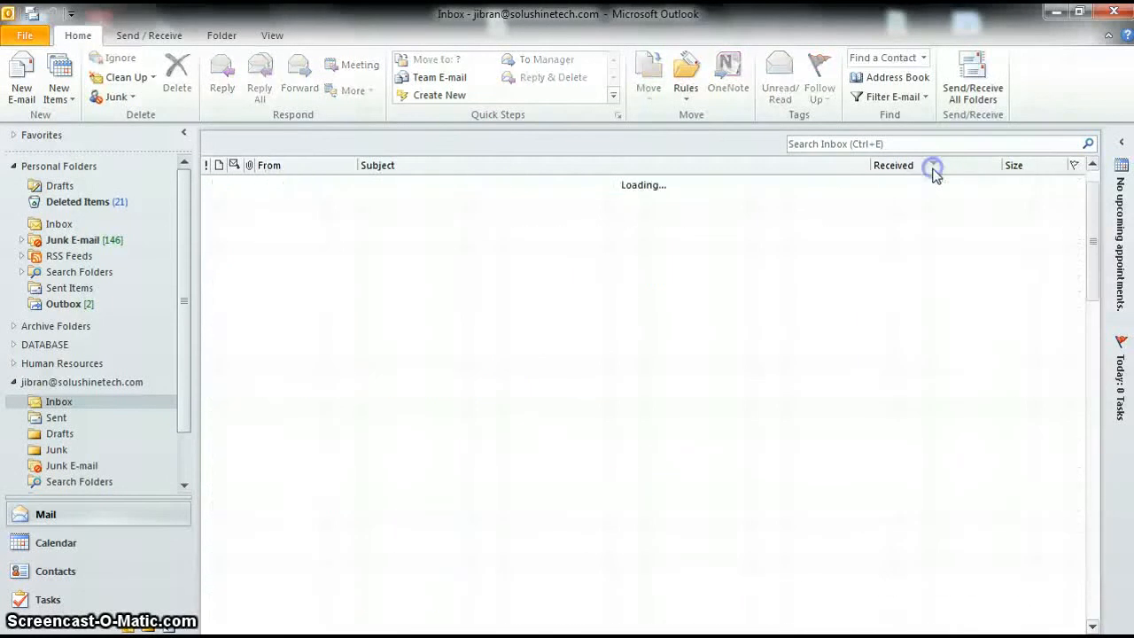
click(285, 168)
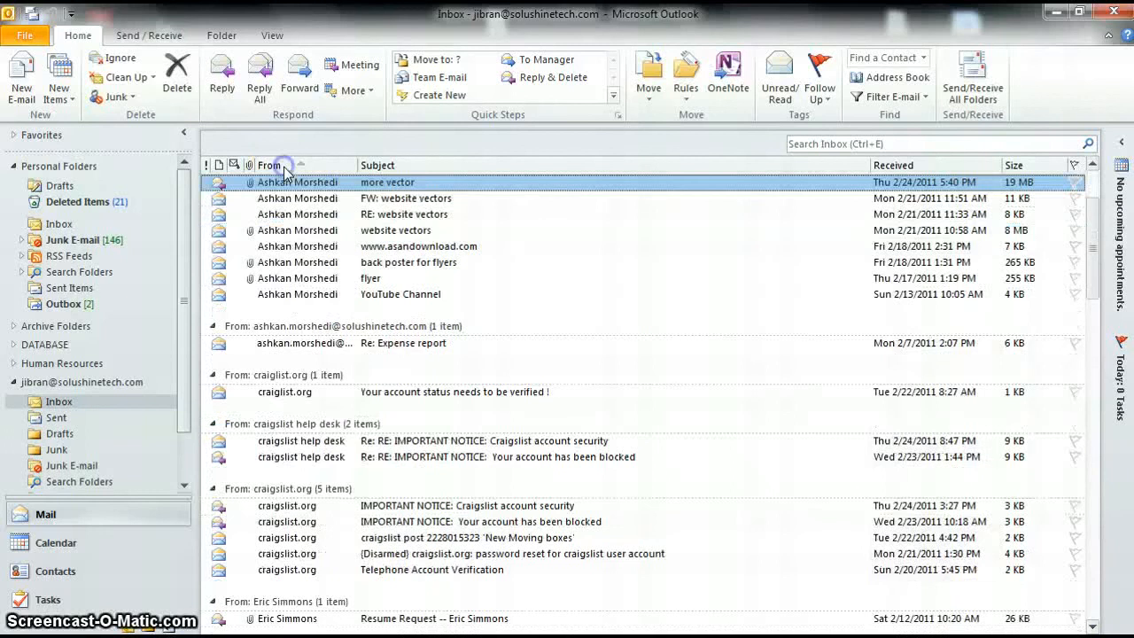
scroll(277, 240, up, 3)
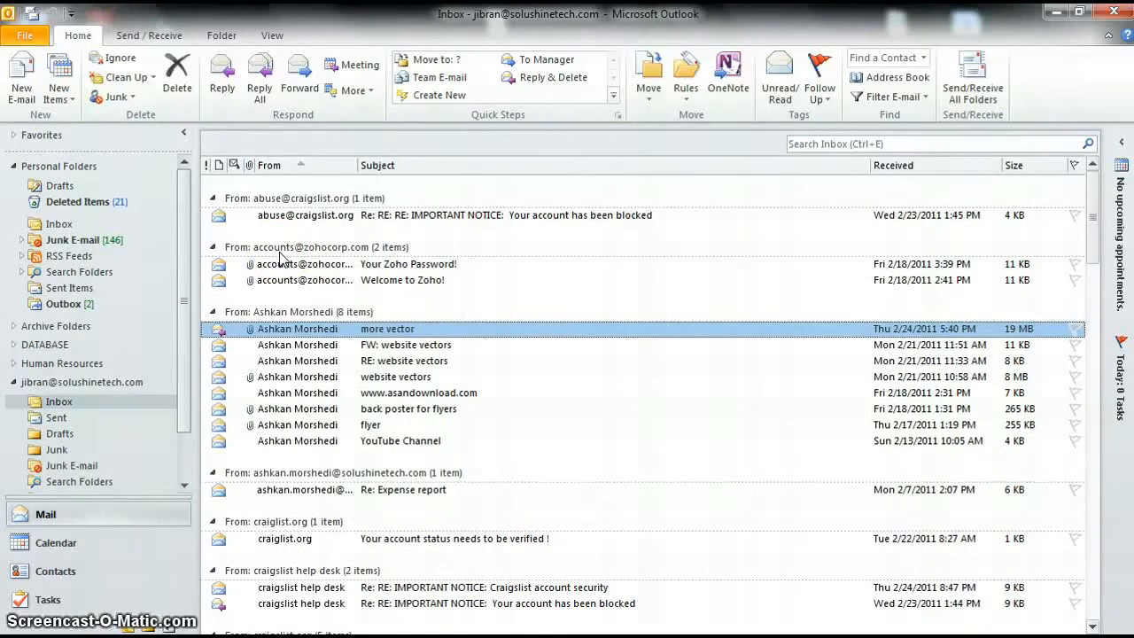
click(379, 166)
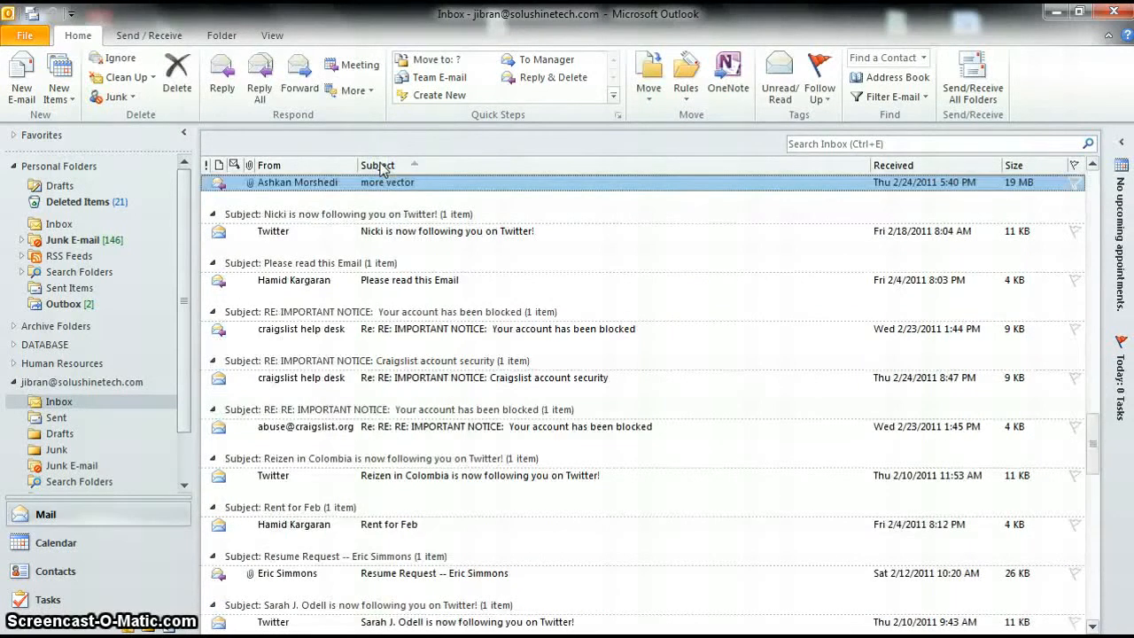
scroll(381, 168, up, 5)
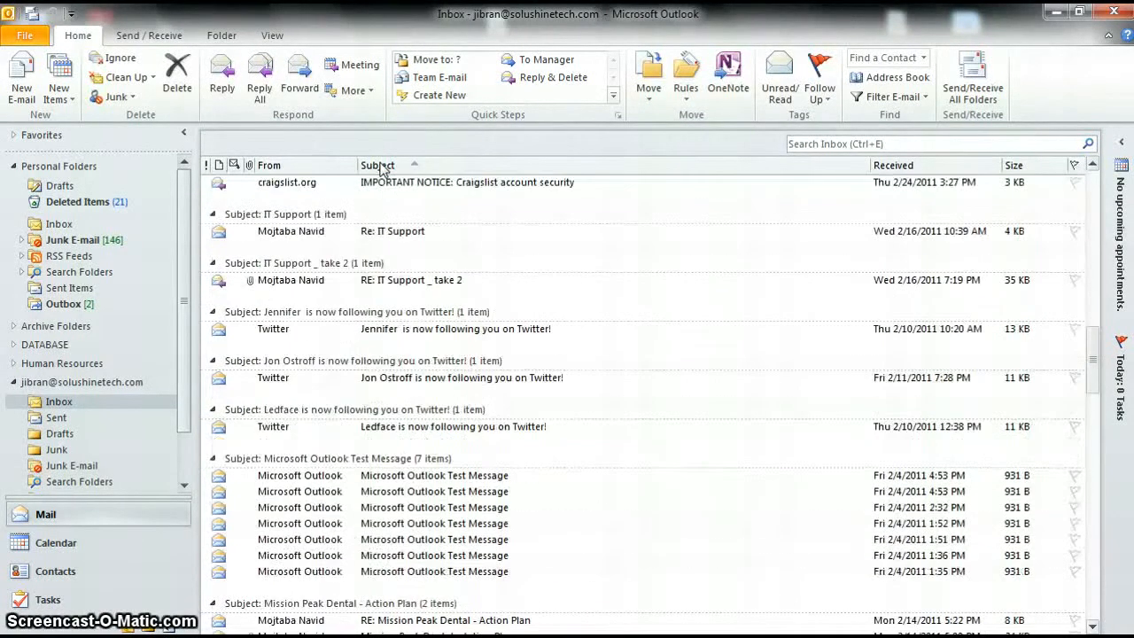
scroll(381, 169, up, 5)
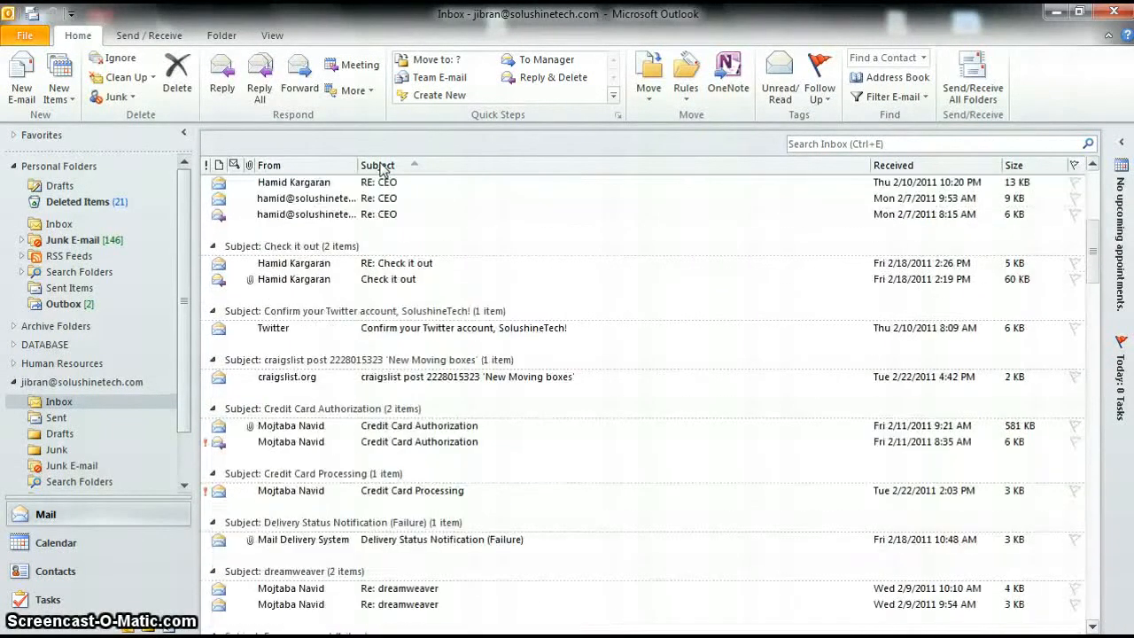
click(929, 166)
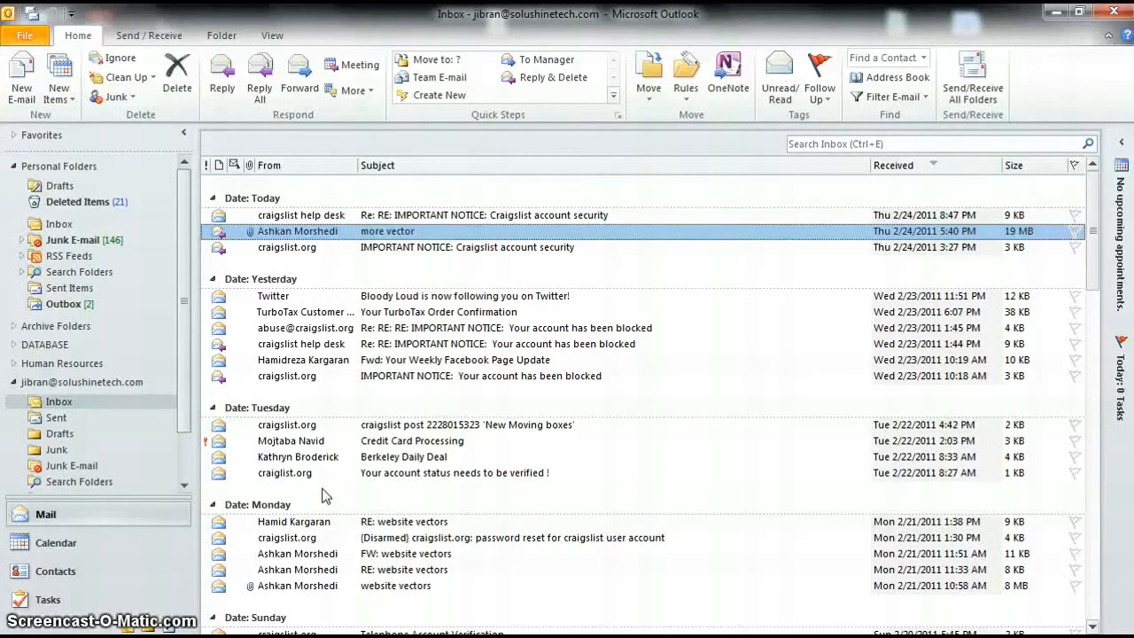
click(51, 548)
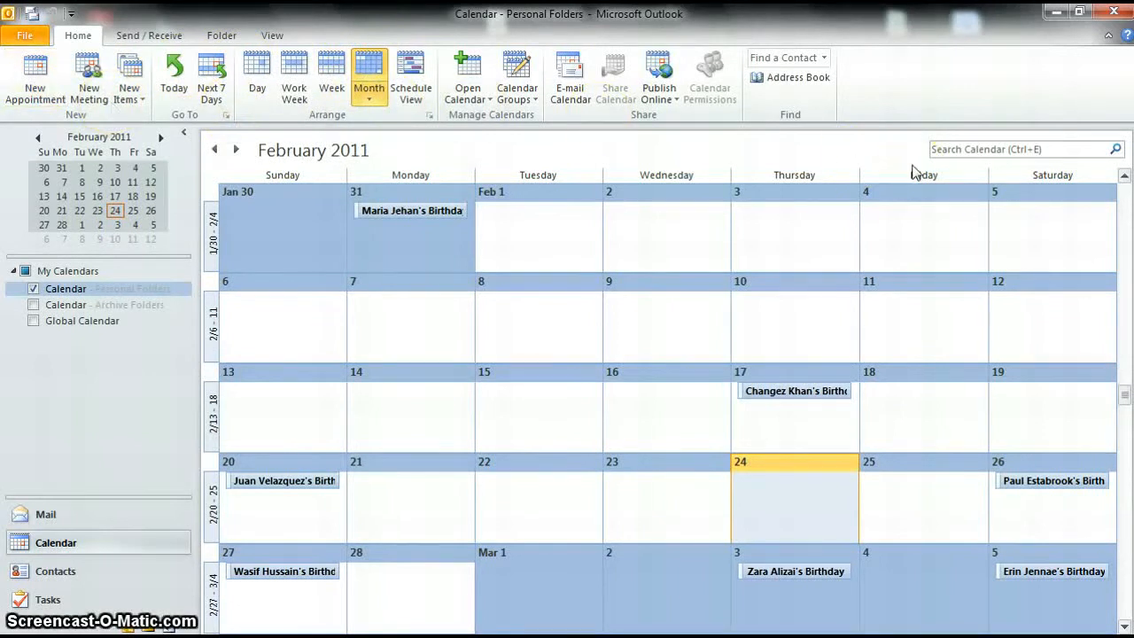
Step: Cycle the calendar through Day, Work Week, Week and Month views, ending on February 24
click(259, 77)
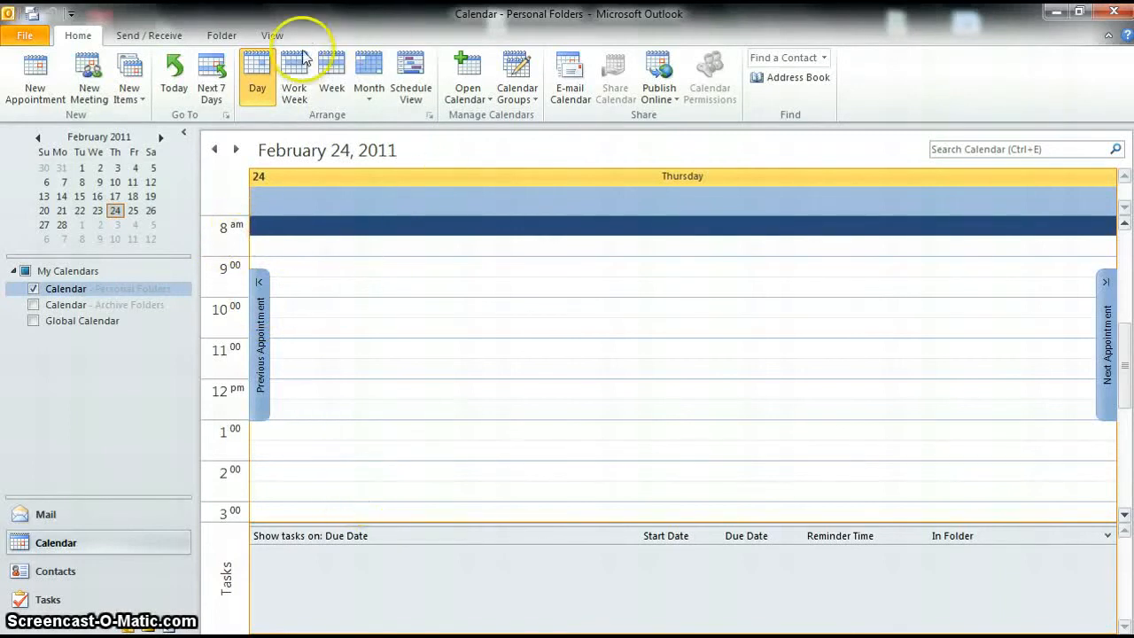
click(297, 78)
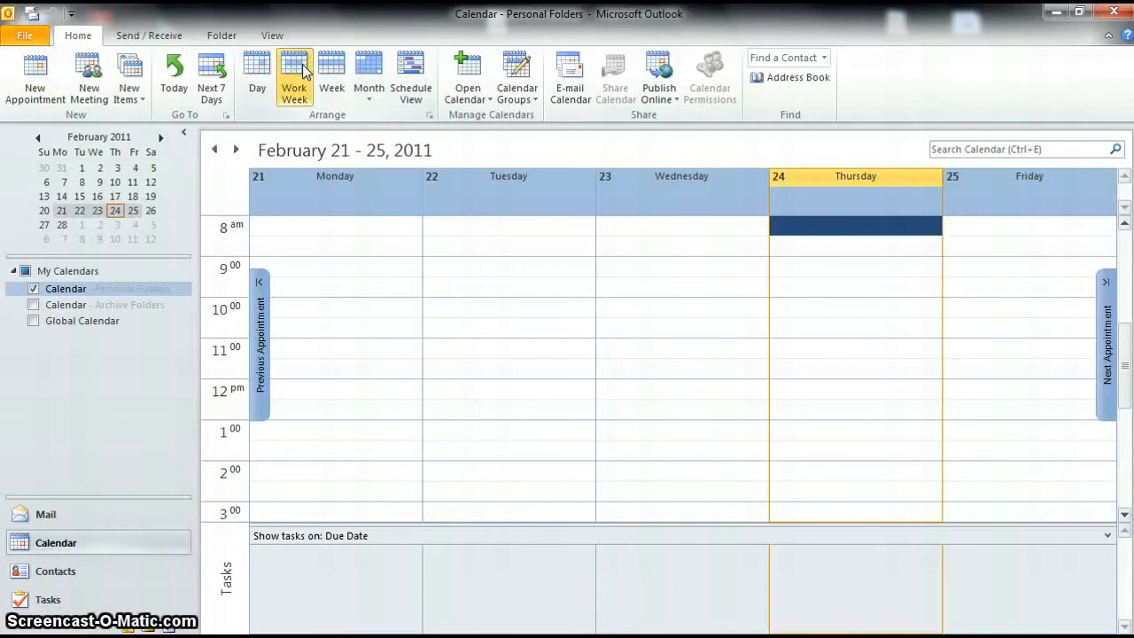
click(322, 77)
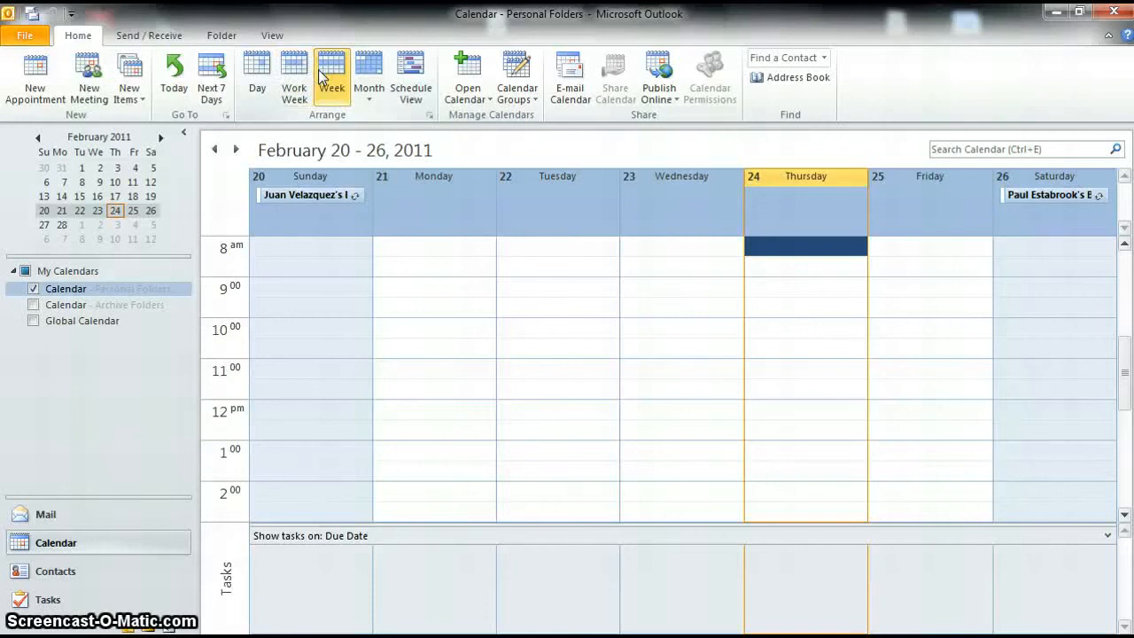
click(369, 84)
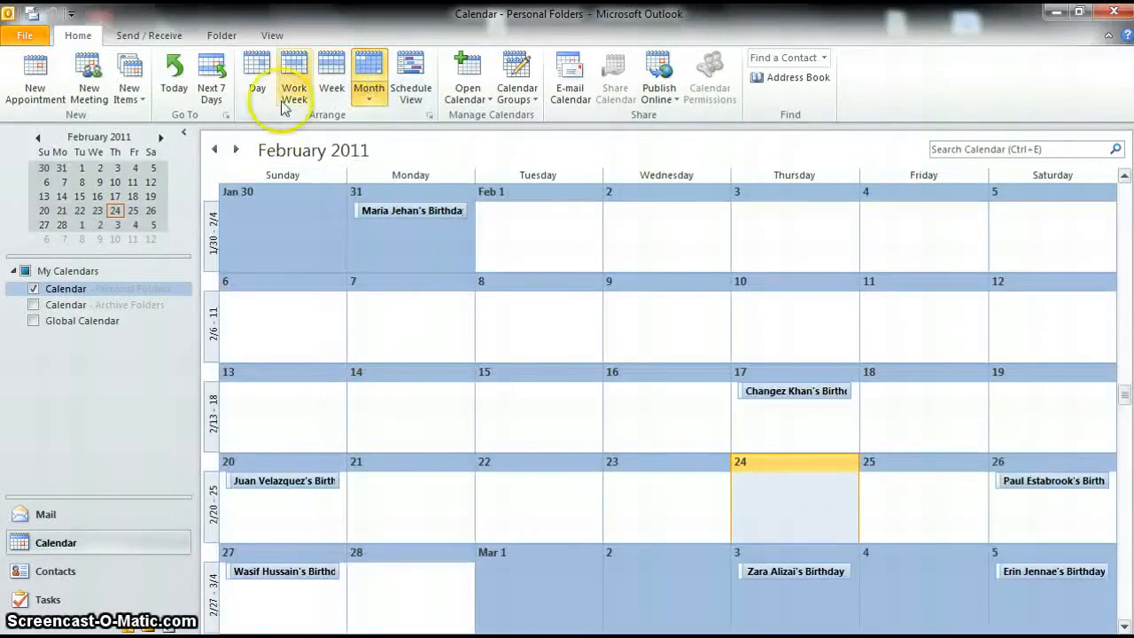
click(257, 81)
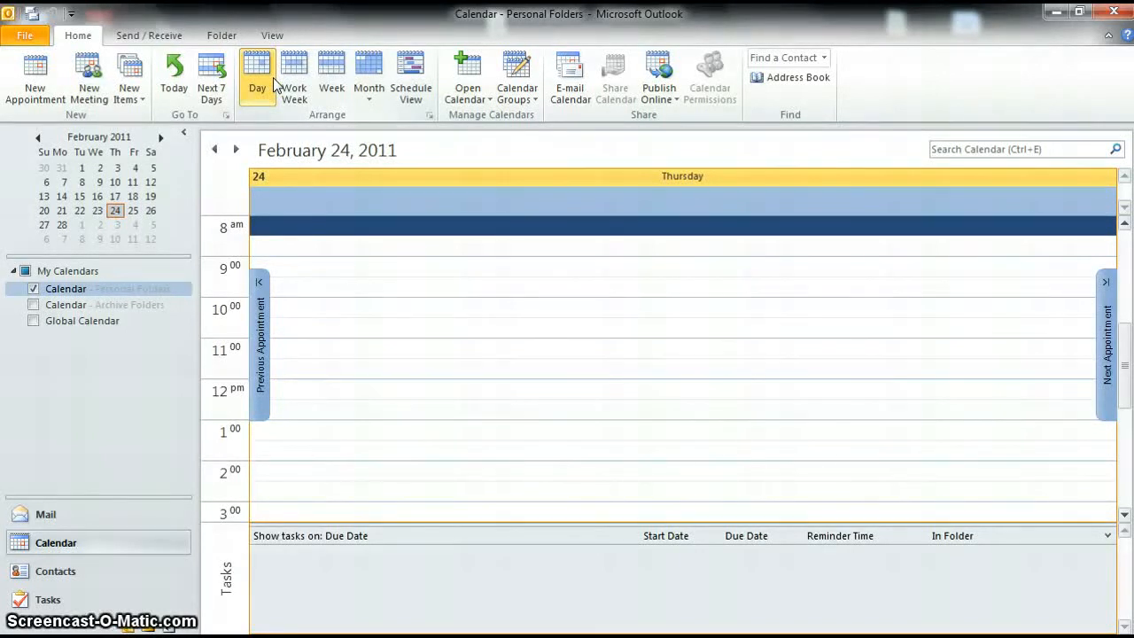
click(224, 92)
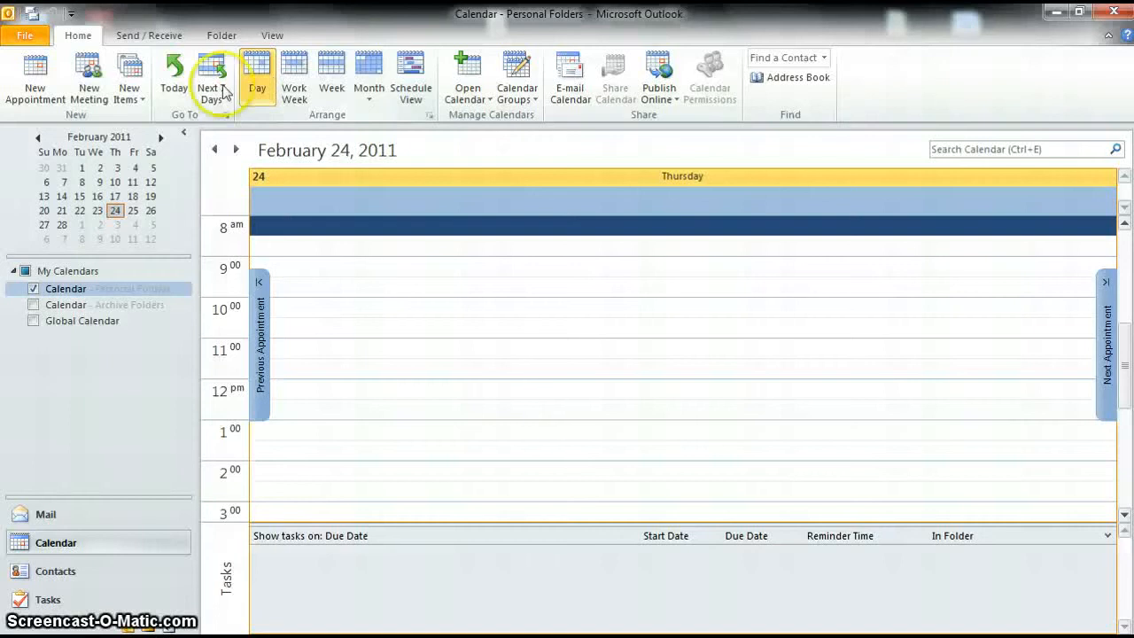
Step: Create appointment 'Meeting with Tom', location Conference Room, dated Friday February 25, 2011, 8:00–8:30 AM
click(32, 81)
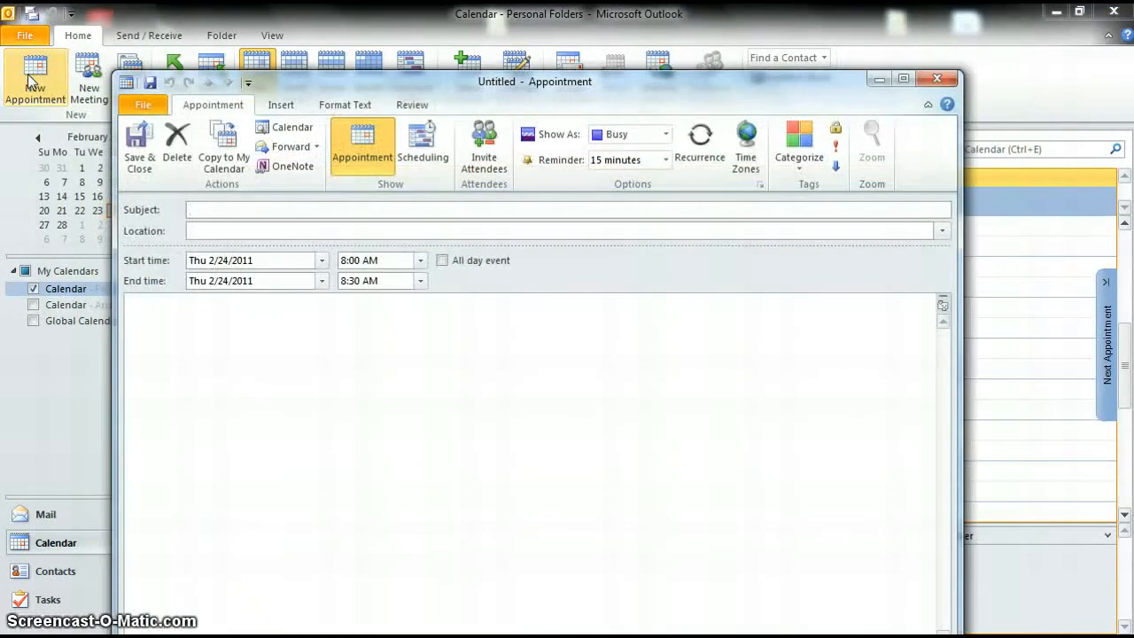
click(416, 232)
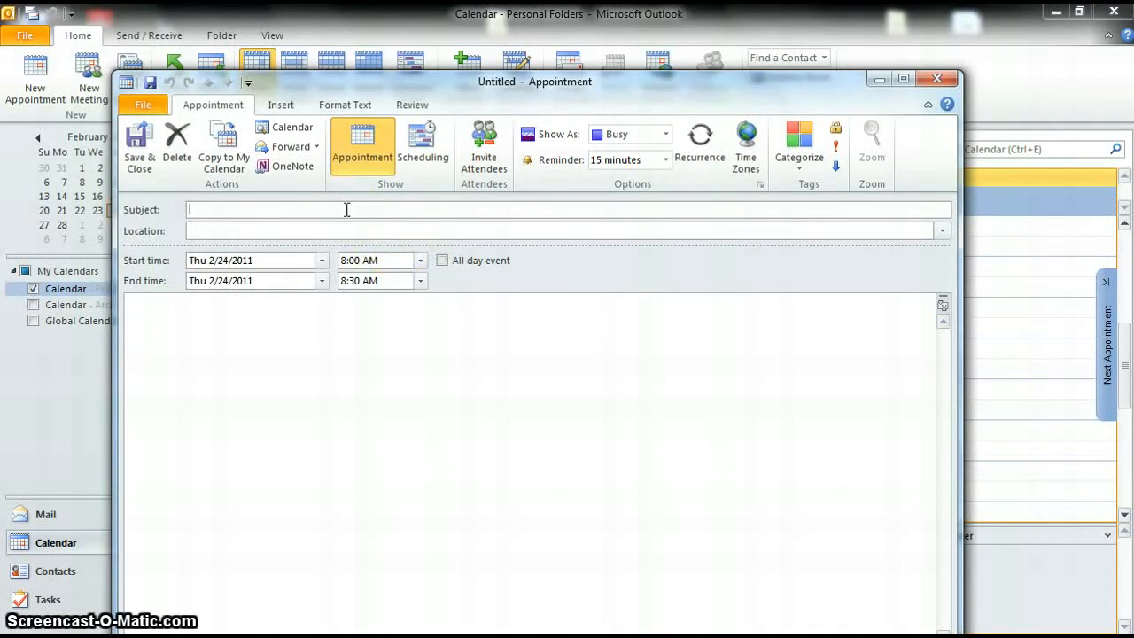
text(with Tom)
key(Tab)
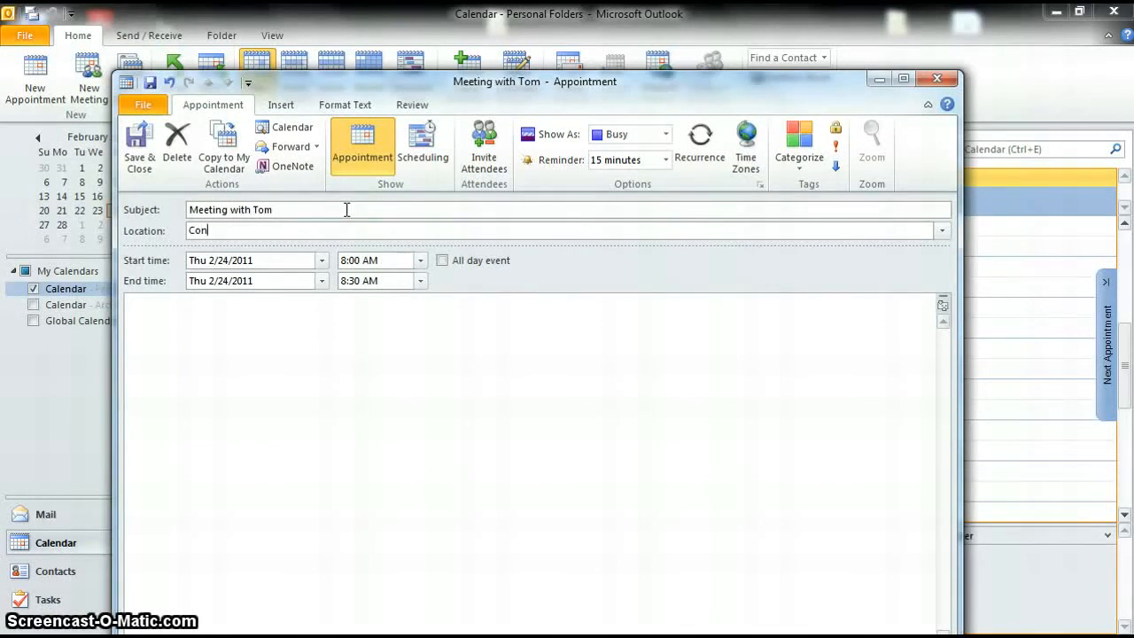
text(Conference ro)
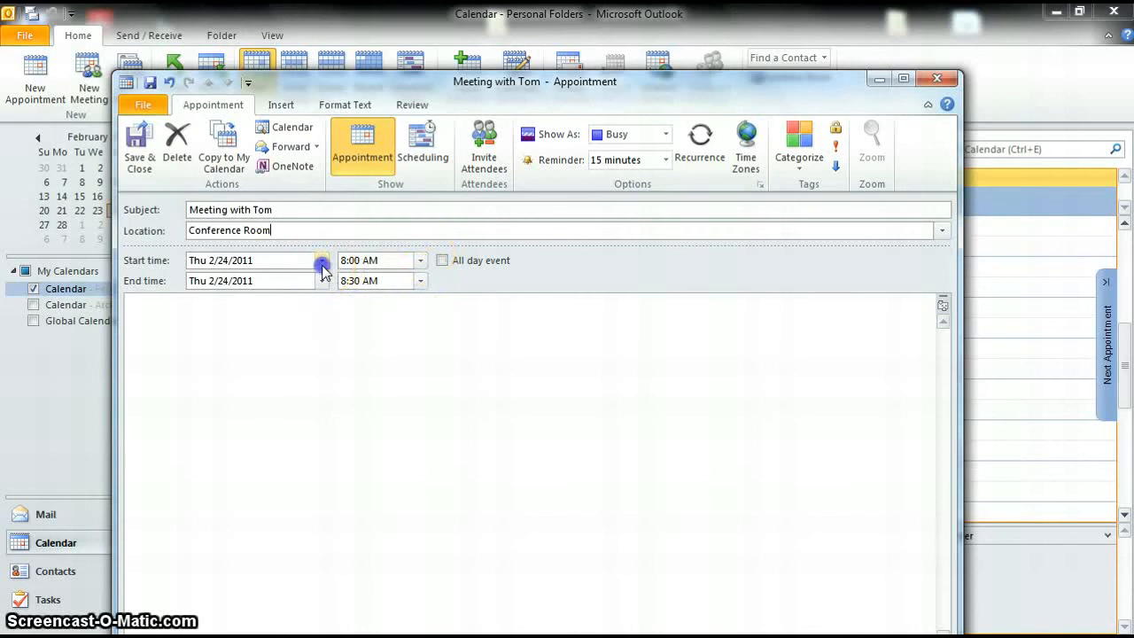
click(321, 259)
click(286, 358)
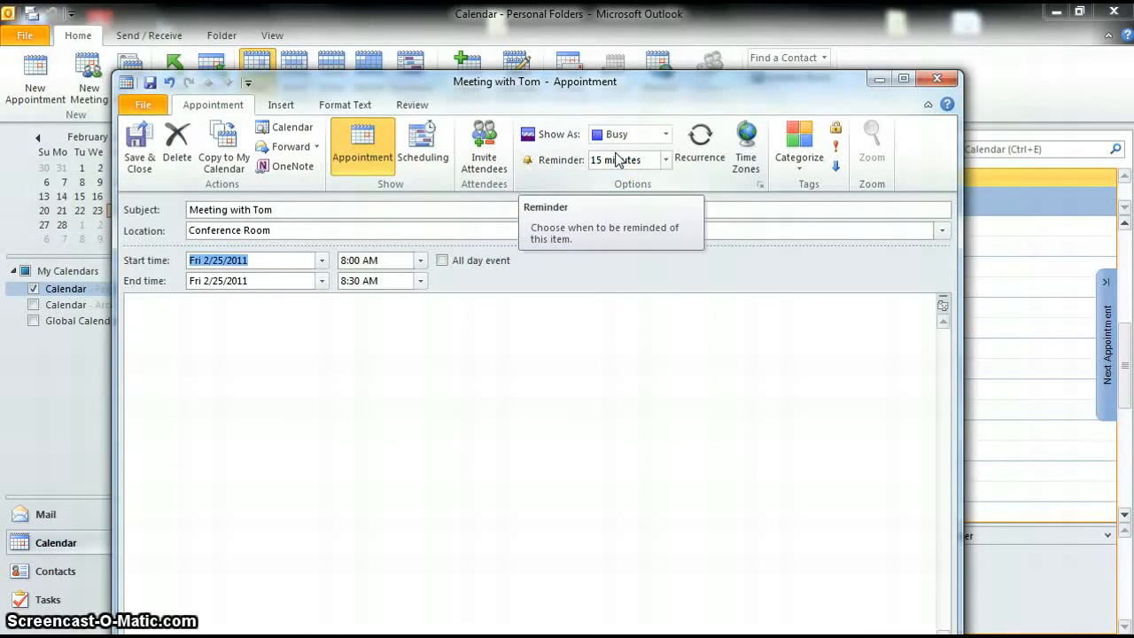
click(667, 134)
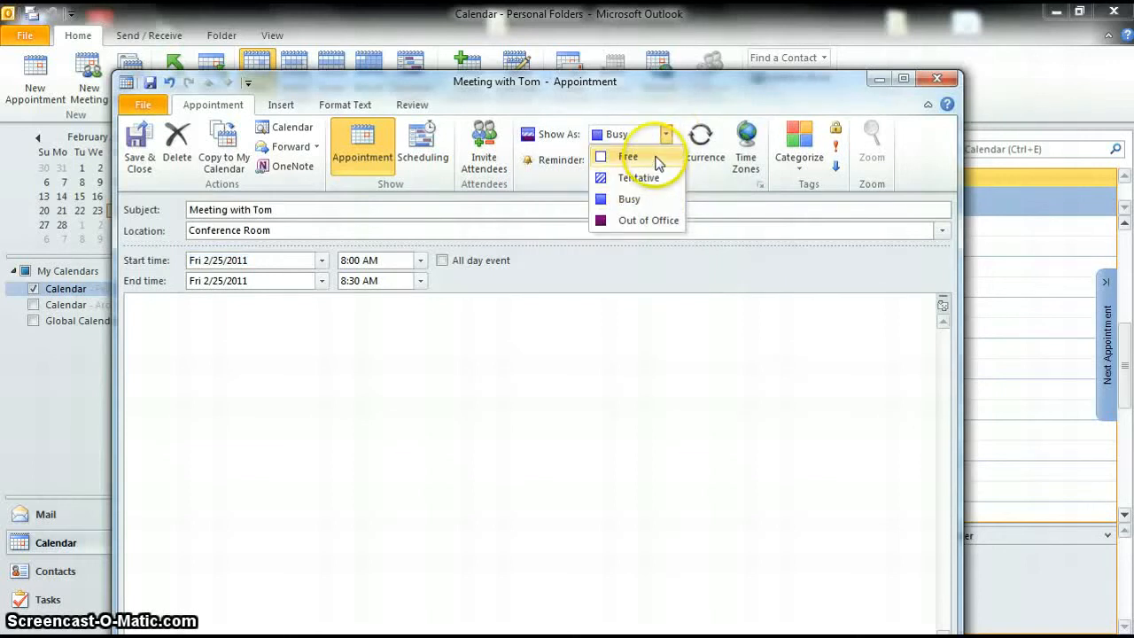
click(620, 199)
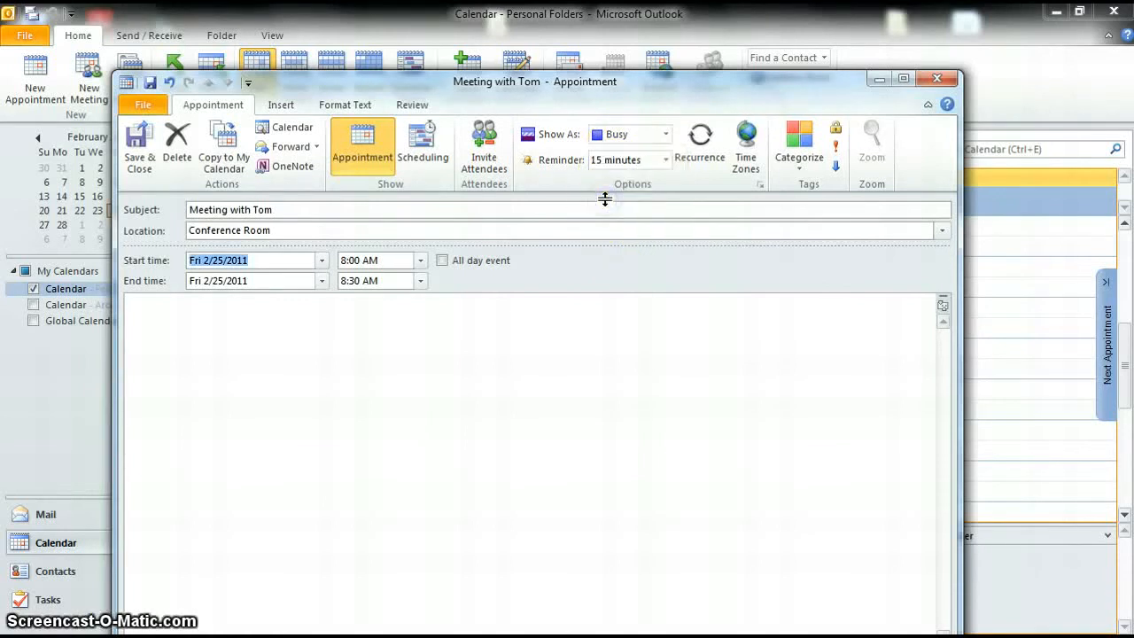
click(665, 160)
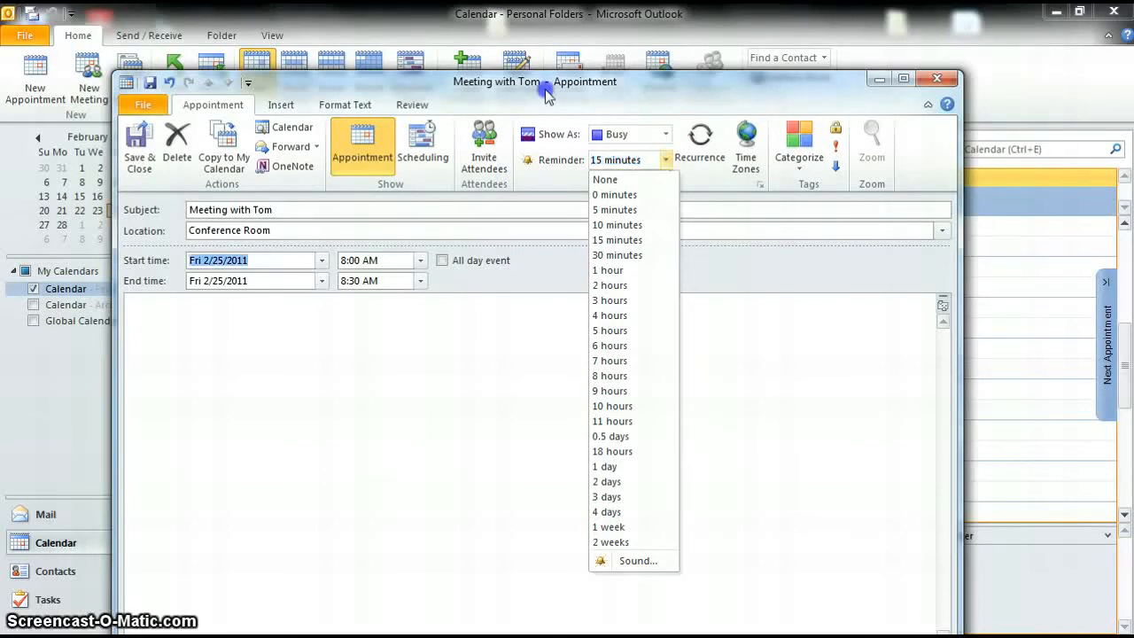
click(610, 162)
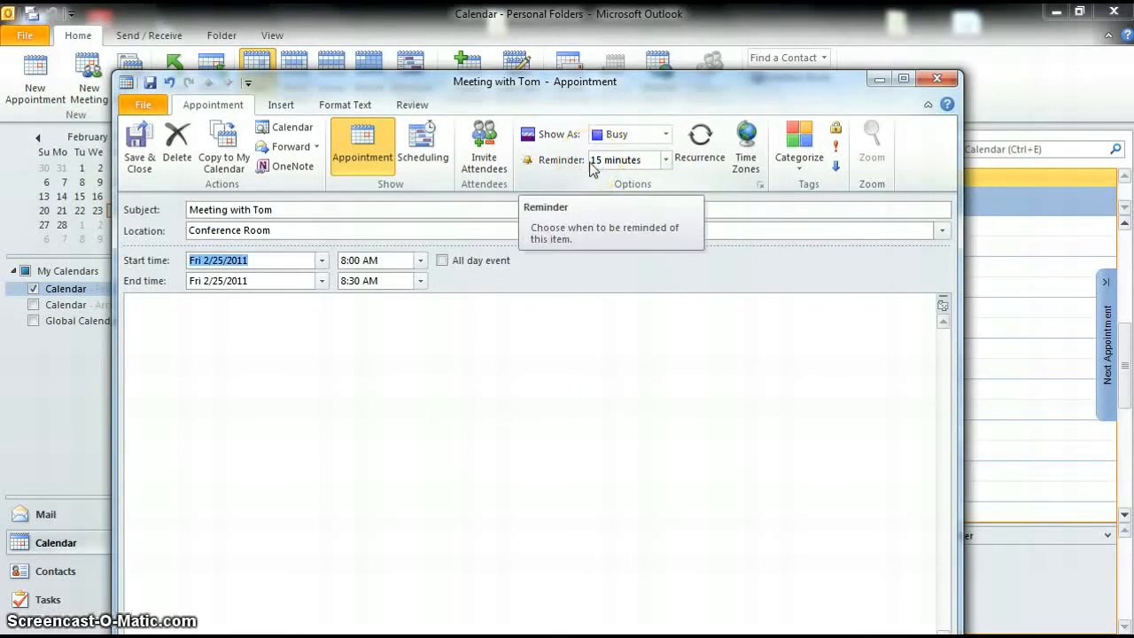
click(613, 162)
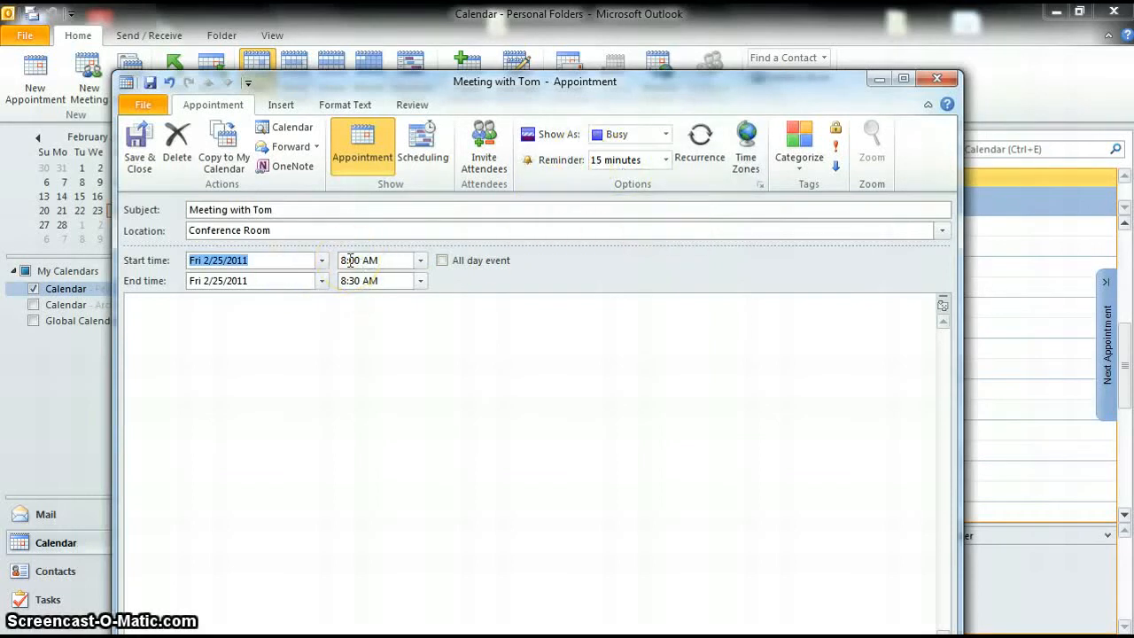
click(666, 159)
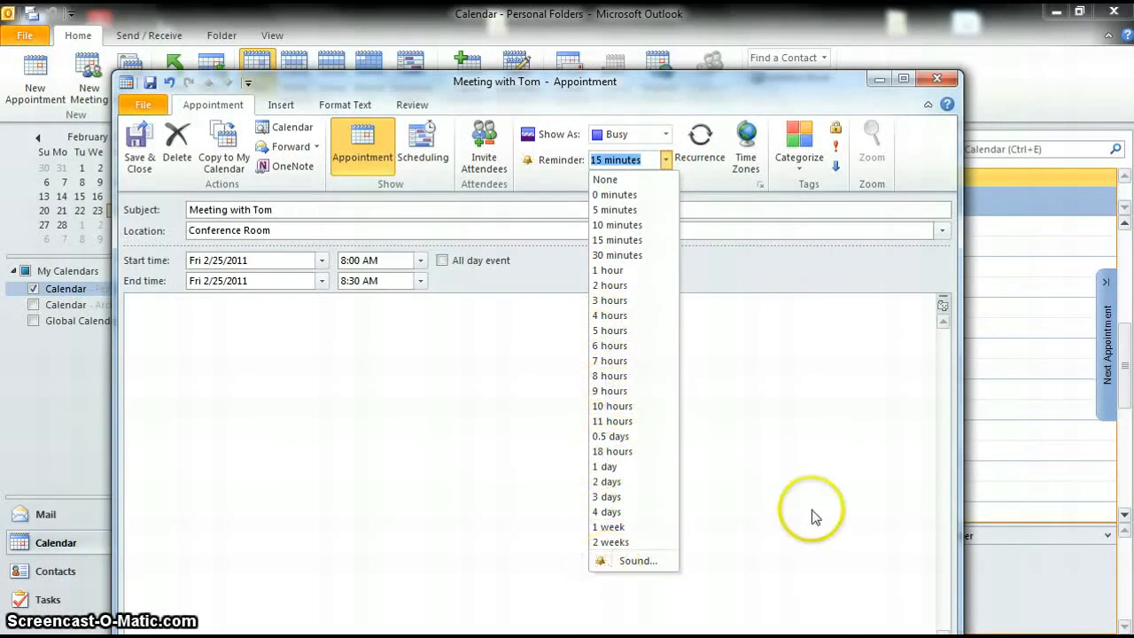
click(840, 424)
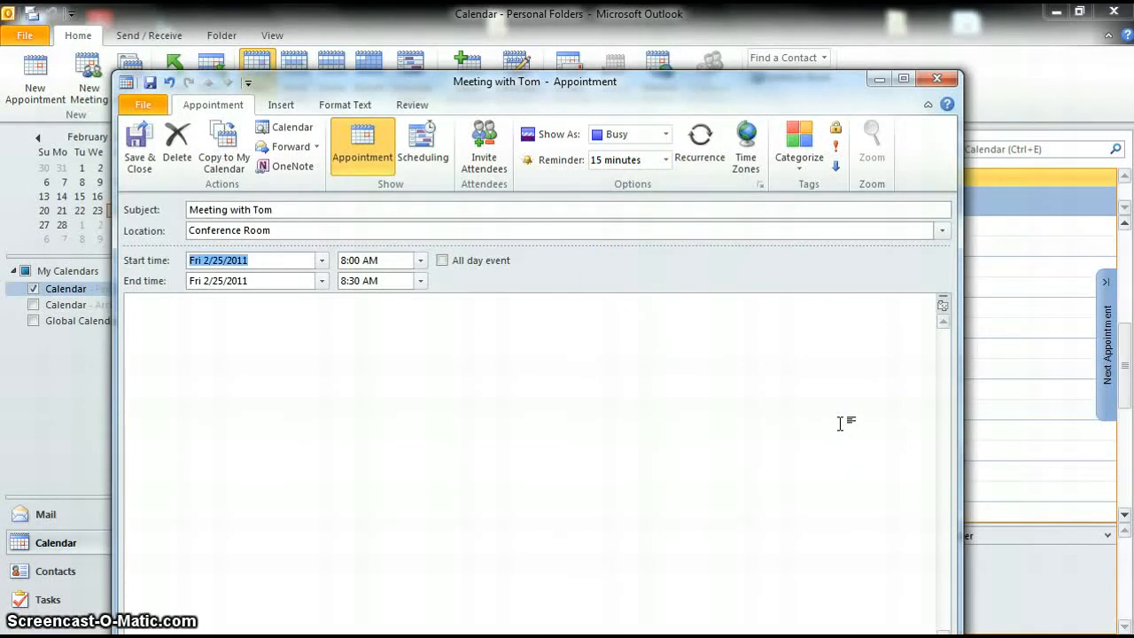
click(162, 29)
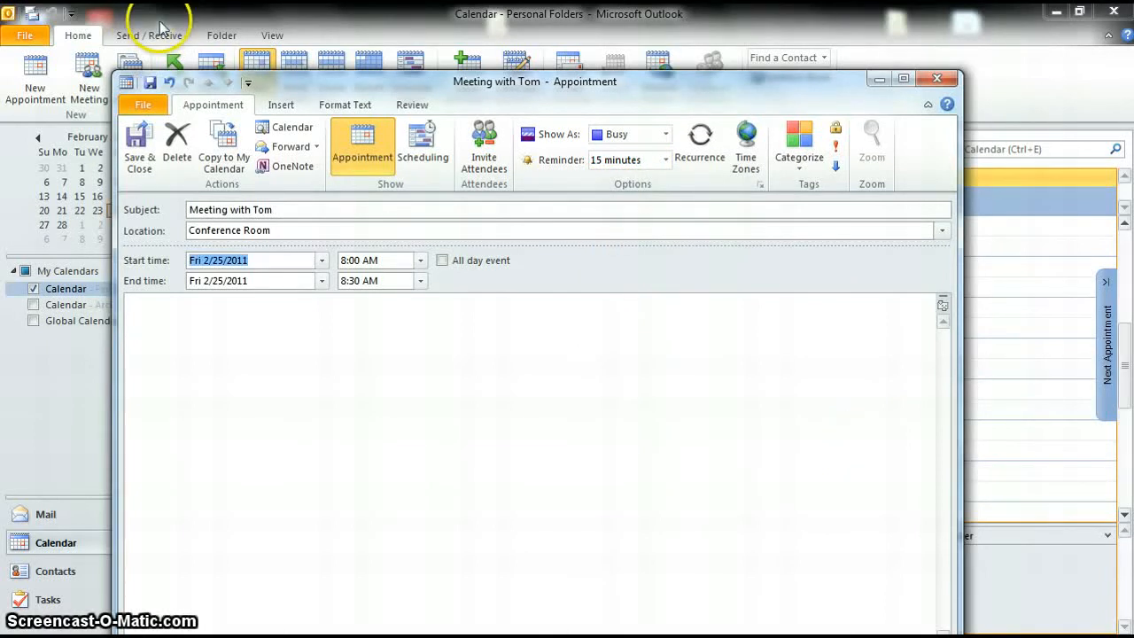
Step: Save and close the Meeting with Tom appointment, then go back to the Mail inbox
click(151, 148)
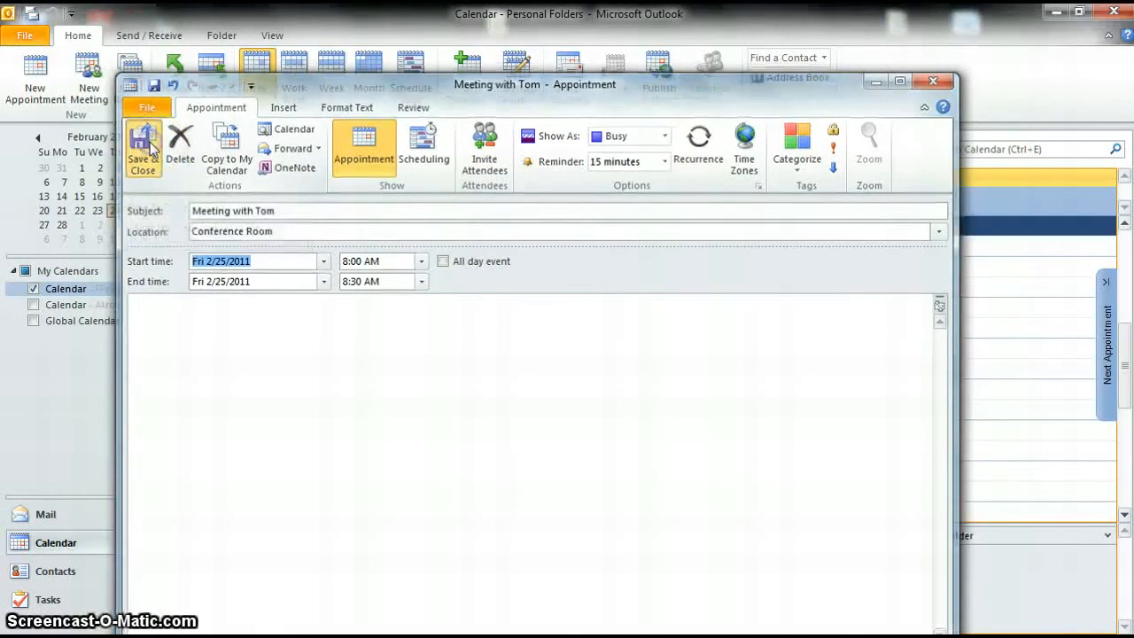
click(130, 505)
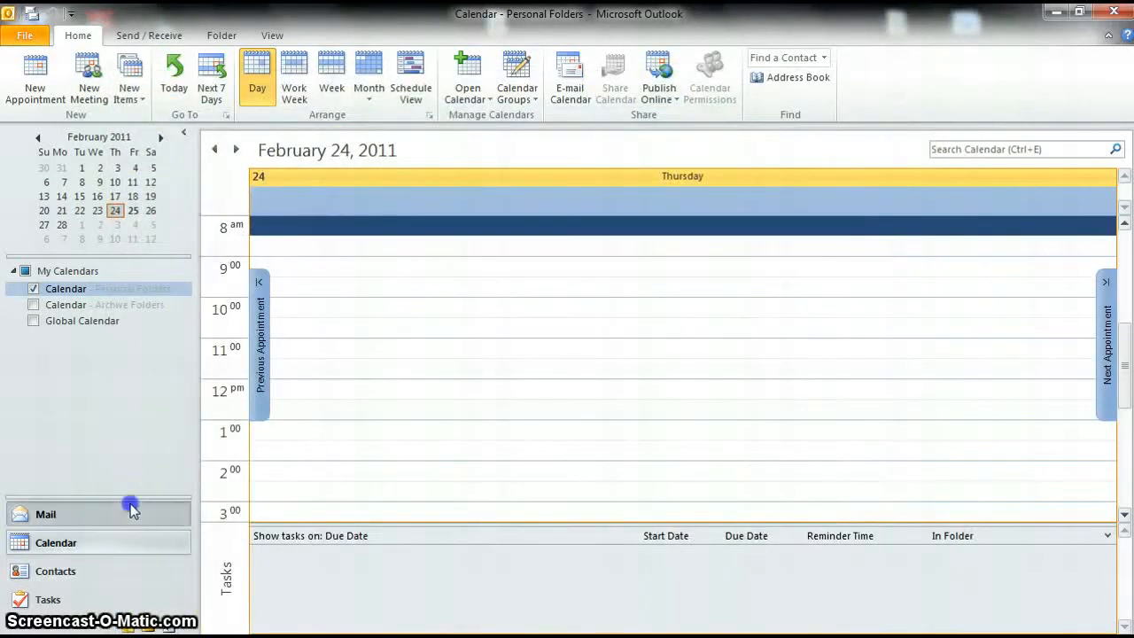